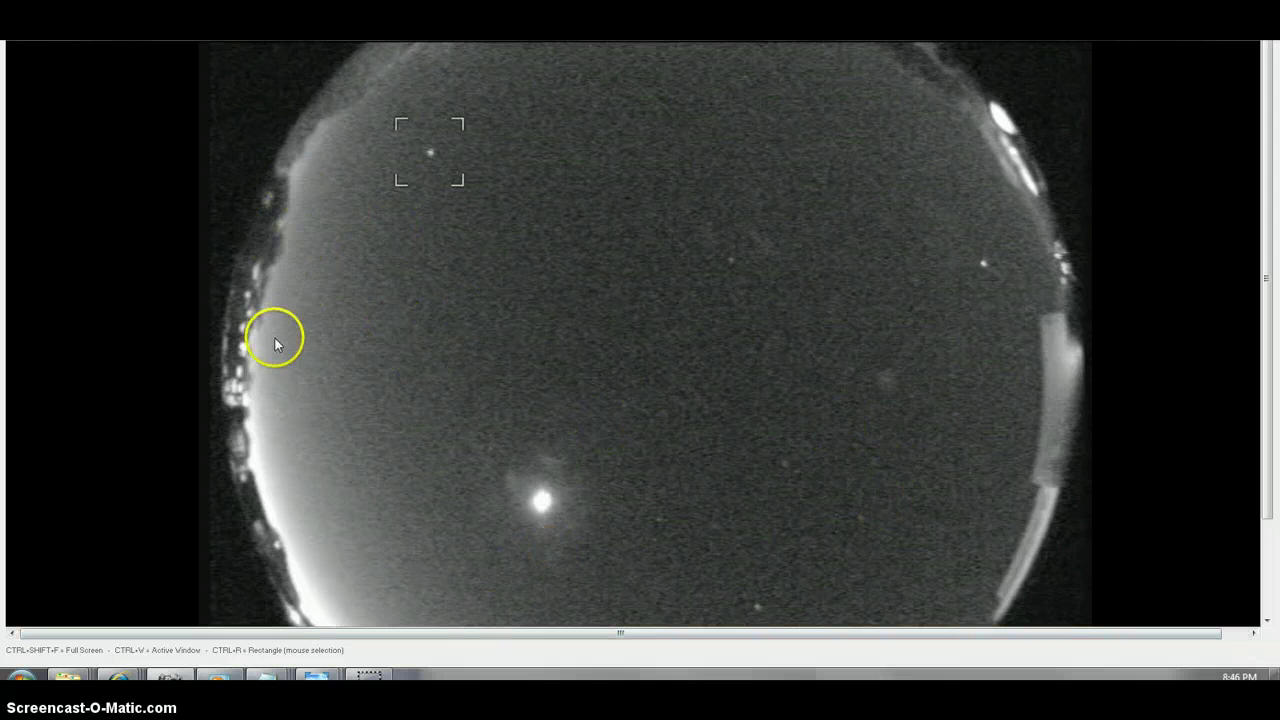
Advance to the PALAOA 24 Hour Movie screenshot with the dark blob beside the sun
left_click(360, 296)
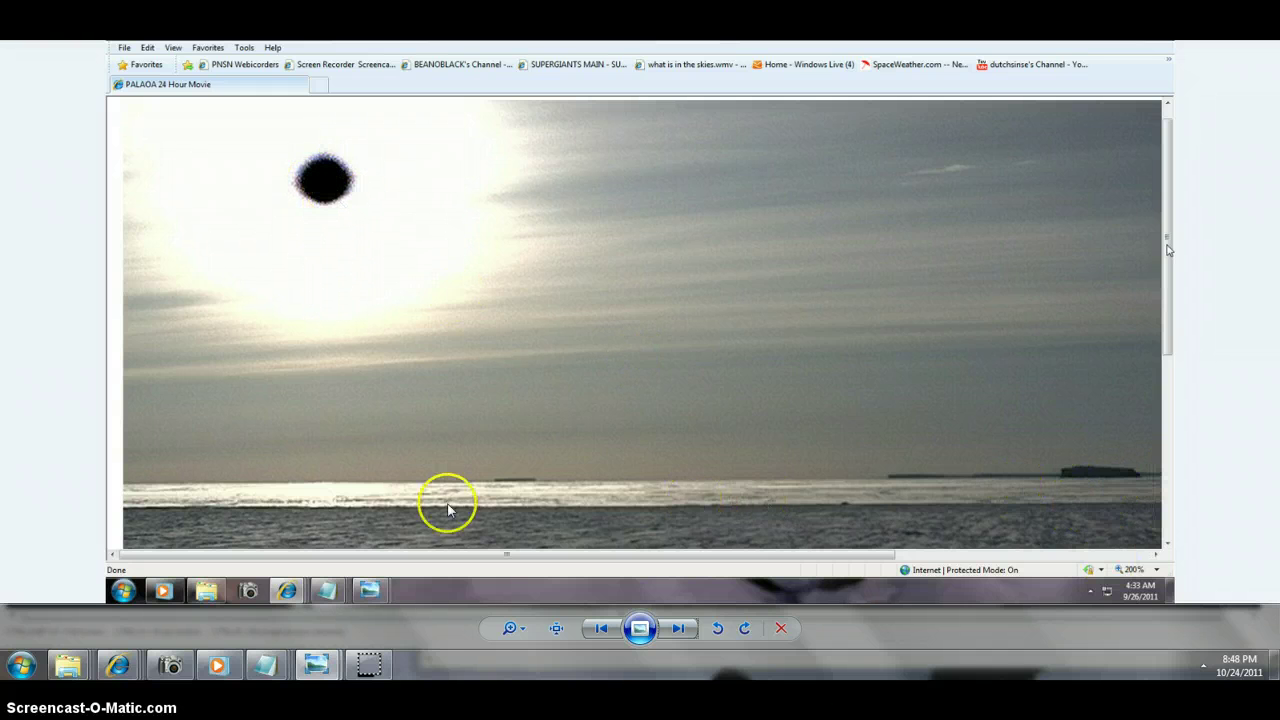
Browse the first PALAOA webcam screenshots, stepping back once, up to the wider frame
left_click(675, 628)
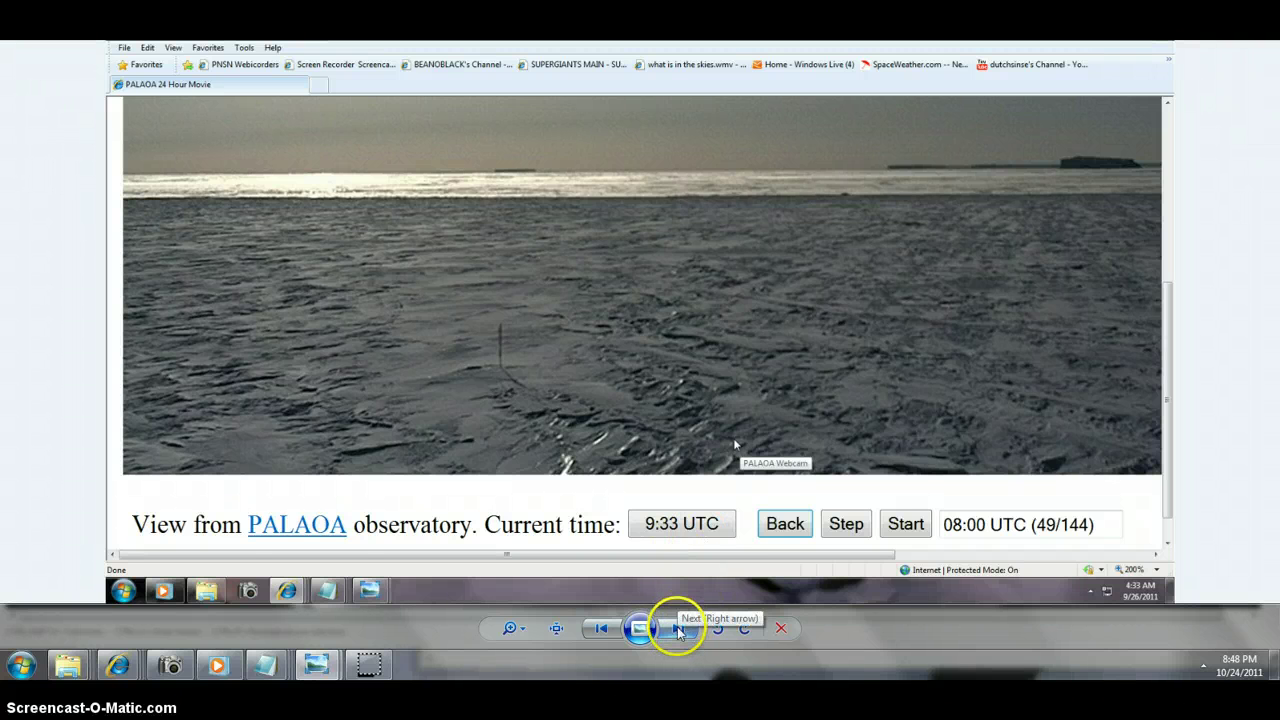
left_click(679, 630)
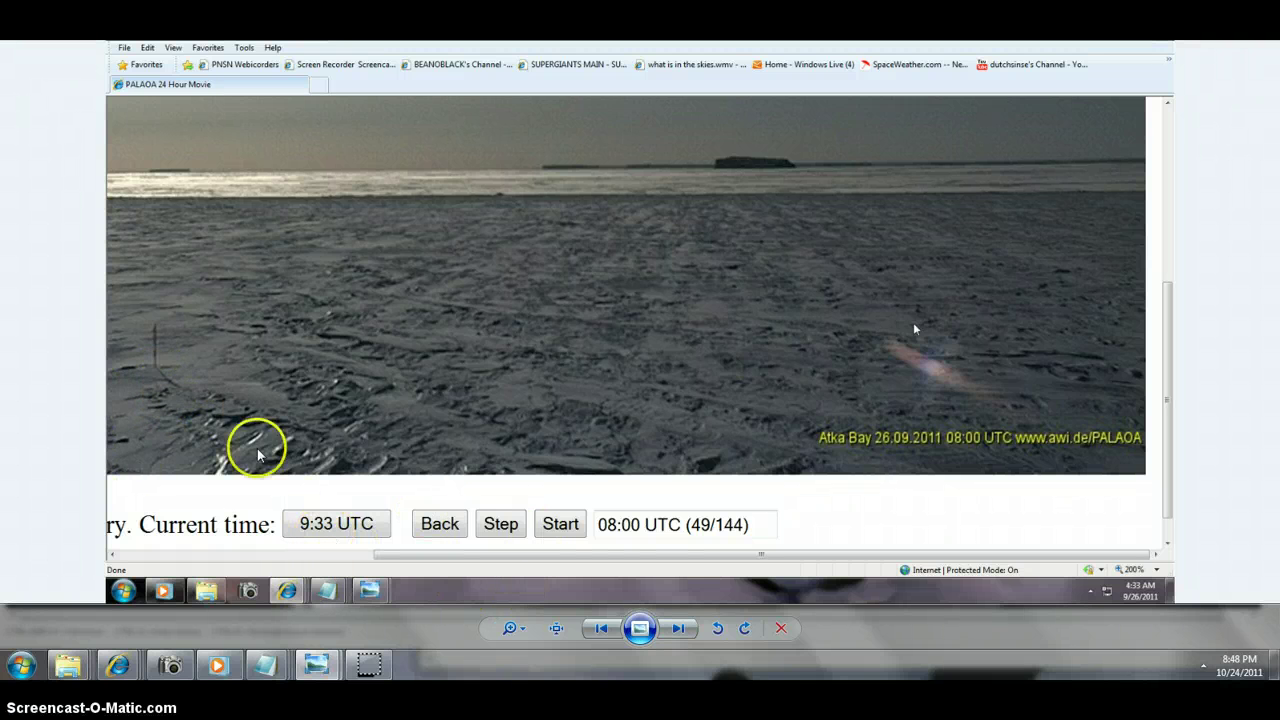
left_click(601, 628)
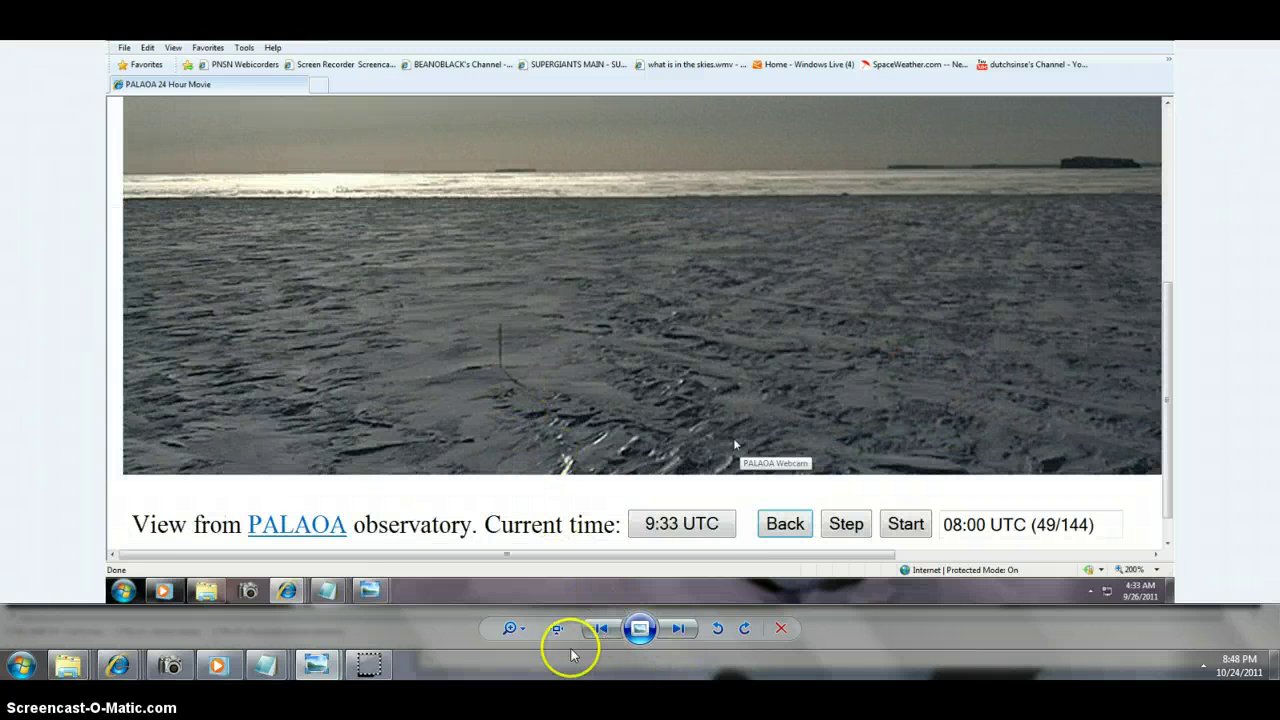
left_click(678, 628)
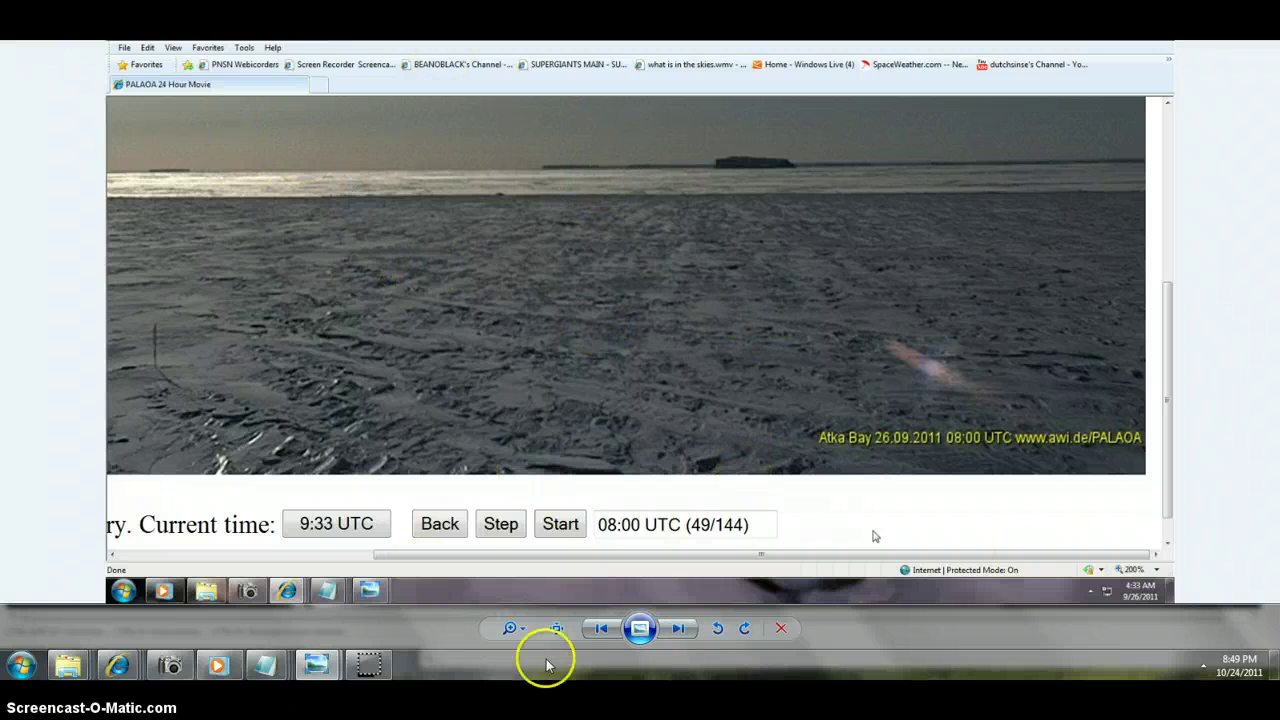
left_click(678, 628)
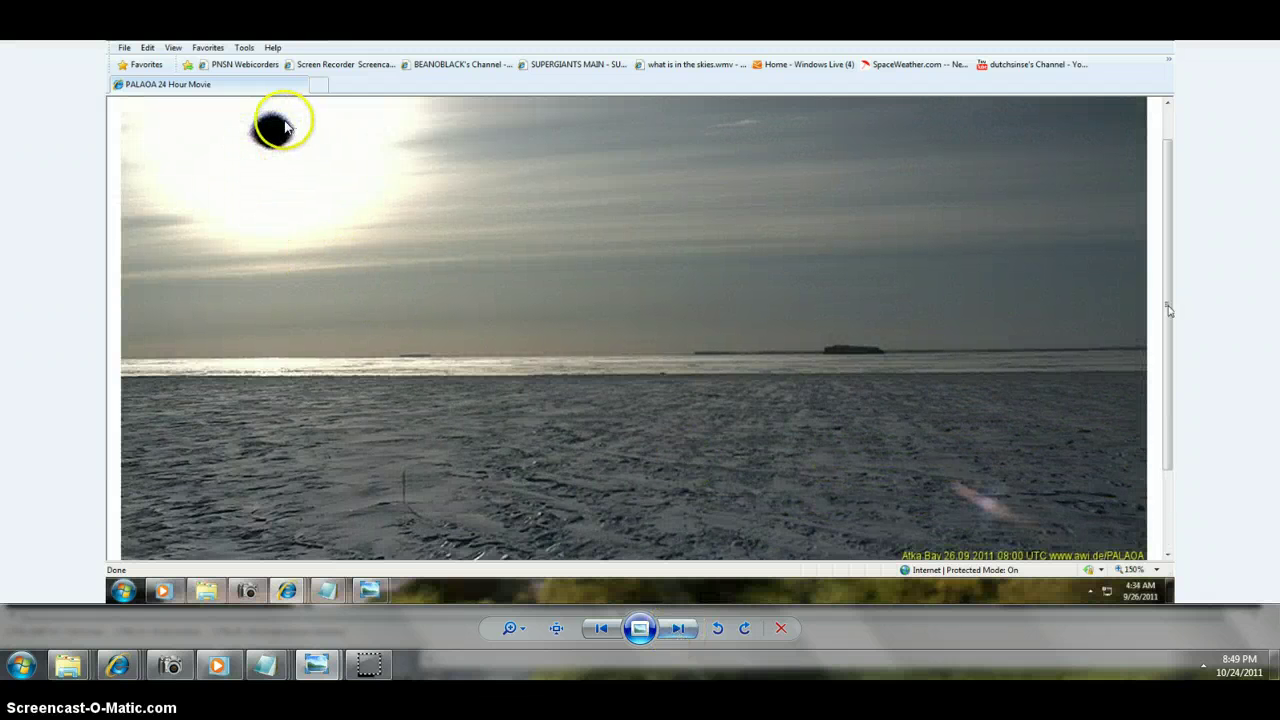
Step forward through the 07:50, 07:40 and 07:20 UTC frames to 07:00 UTC
left_click(676, 630)
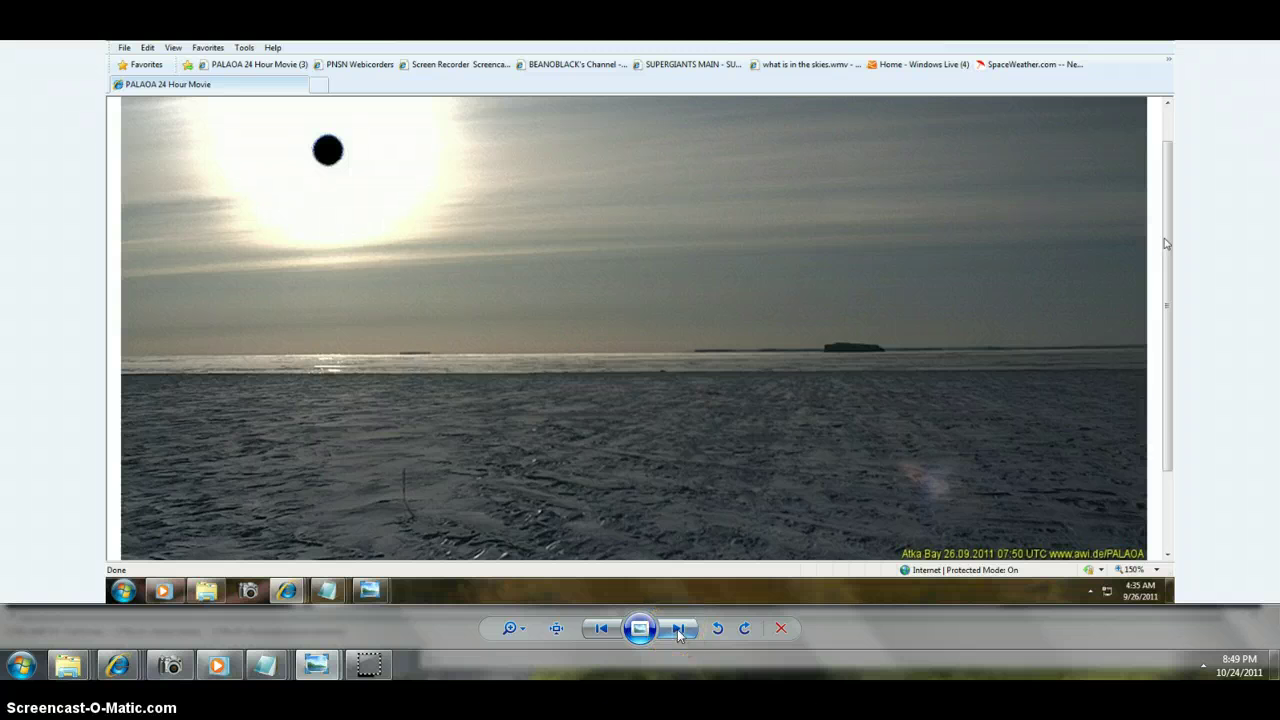
left_click(679, 630)
left_click(679, 630)
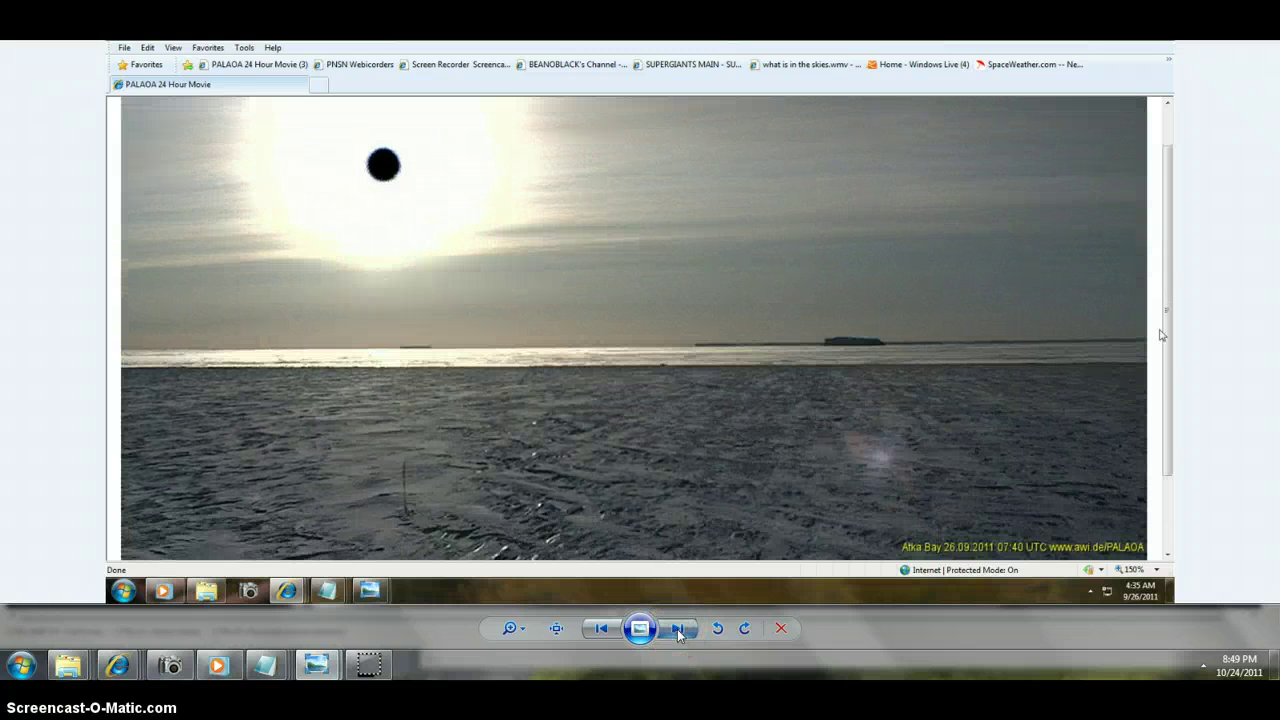
left_click(679, 630)
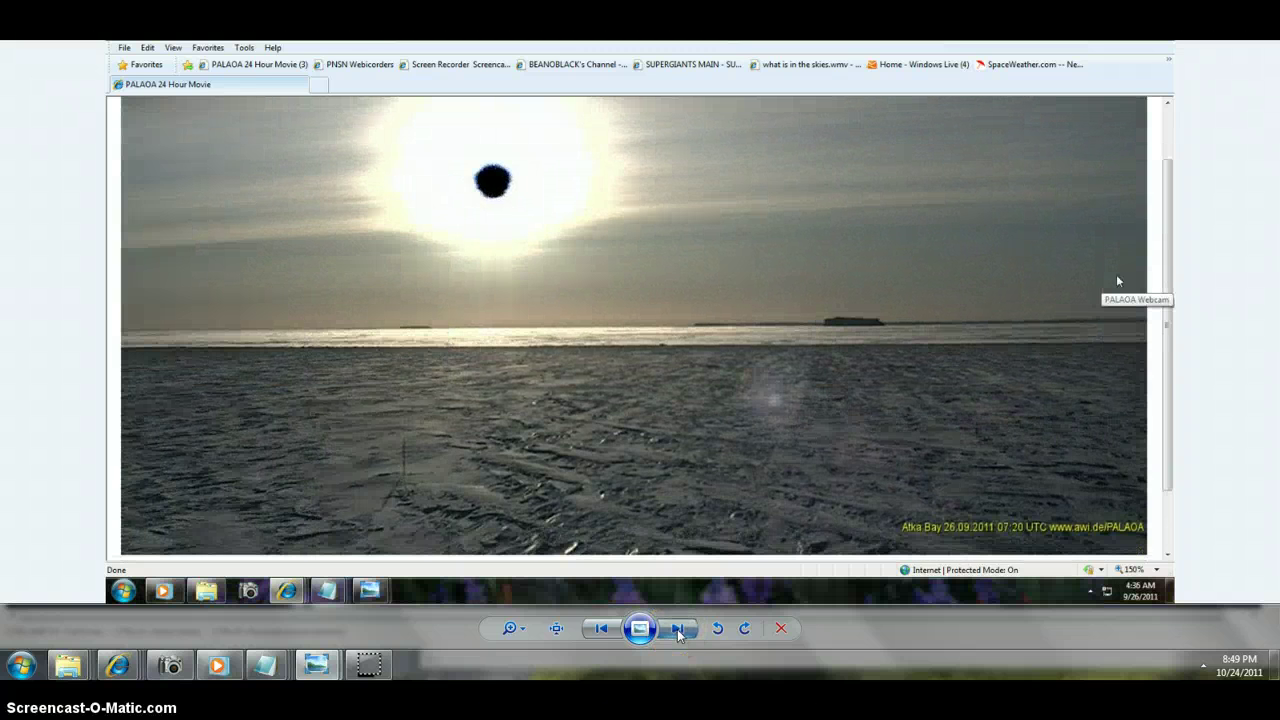
left_click(679, 630)
left_click(679, 630)
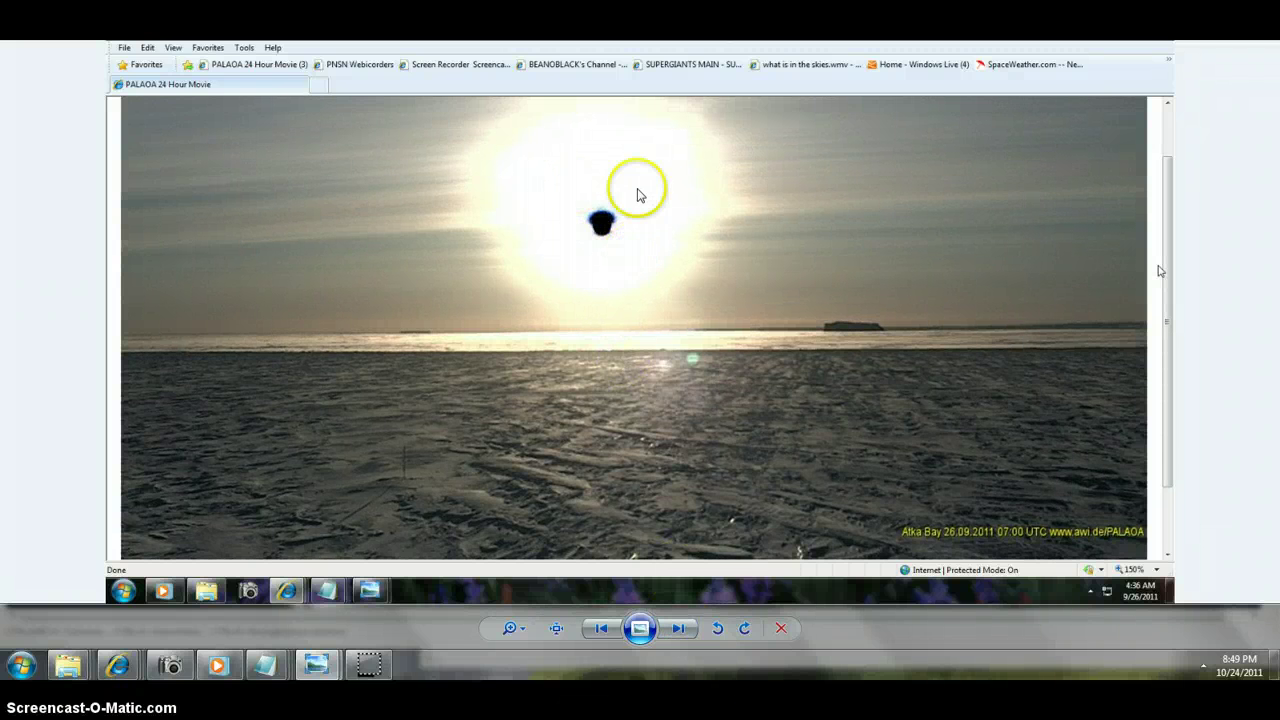
Advance to the 125% screenshot of the full 07:00 UTC PALAOA frame
left_click(679, 630)
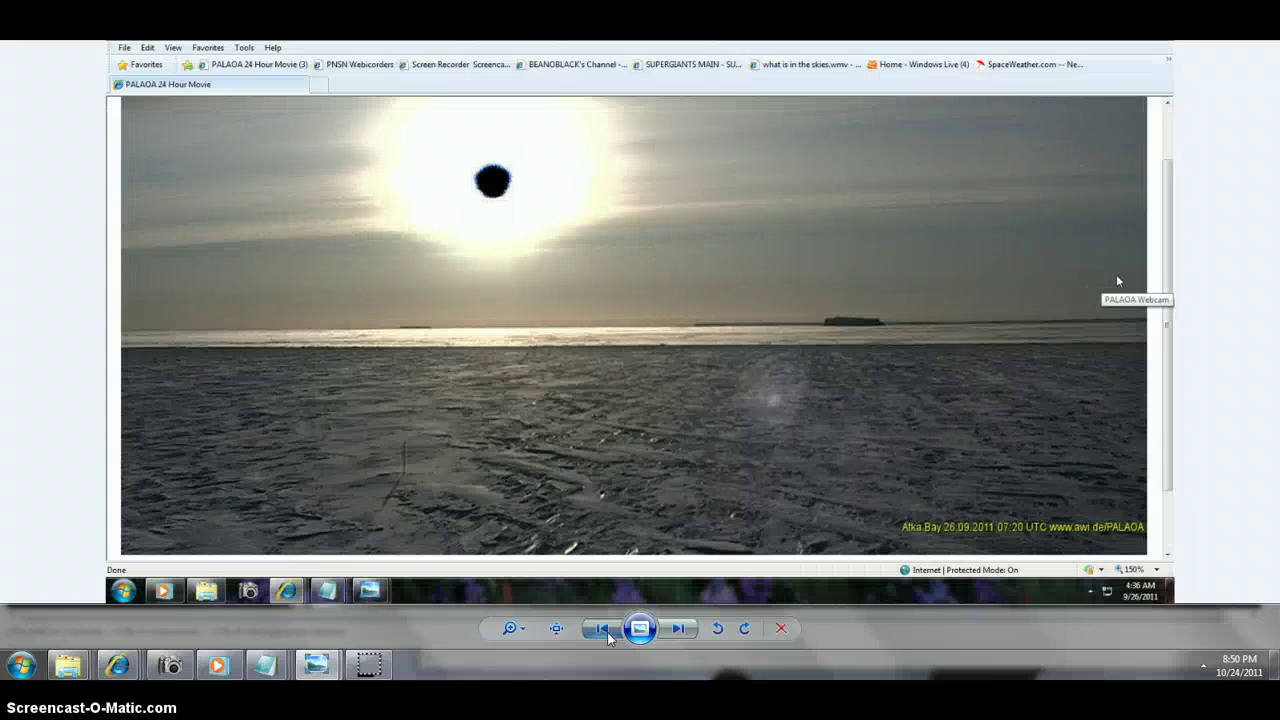
left_click(604, 628)
left_click(604, 628)
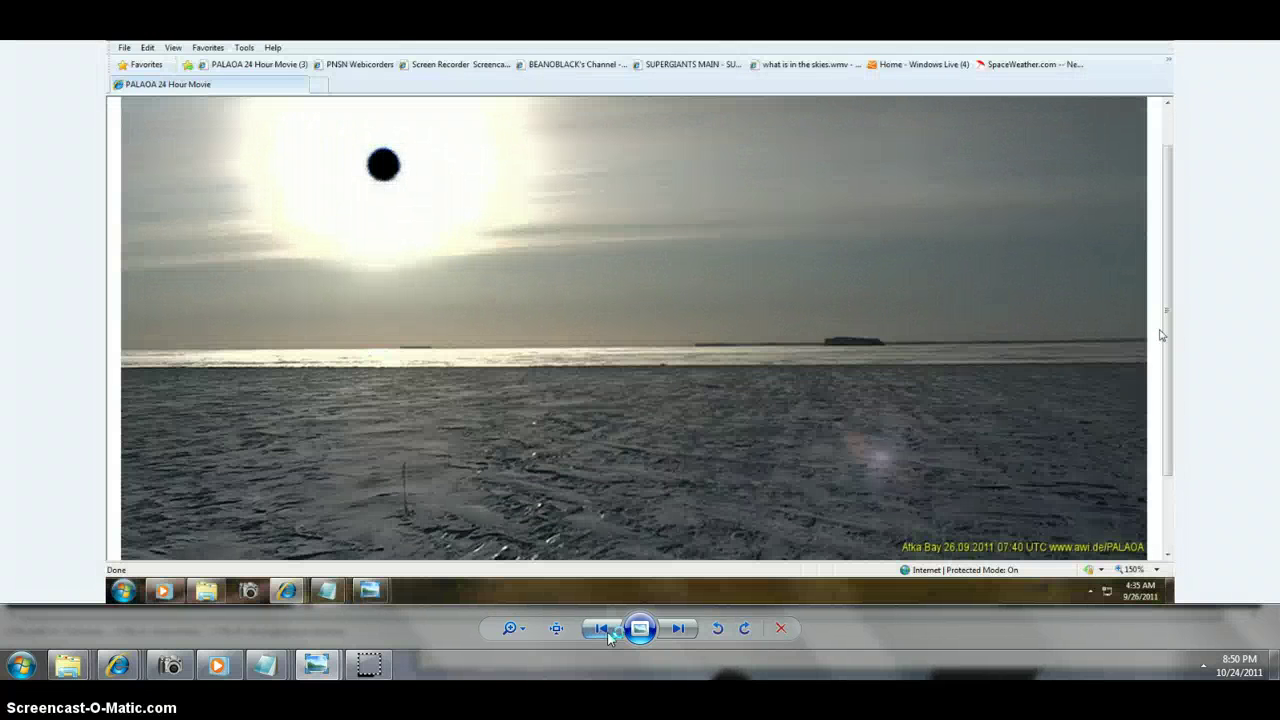
left_click(604, 628)
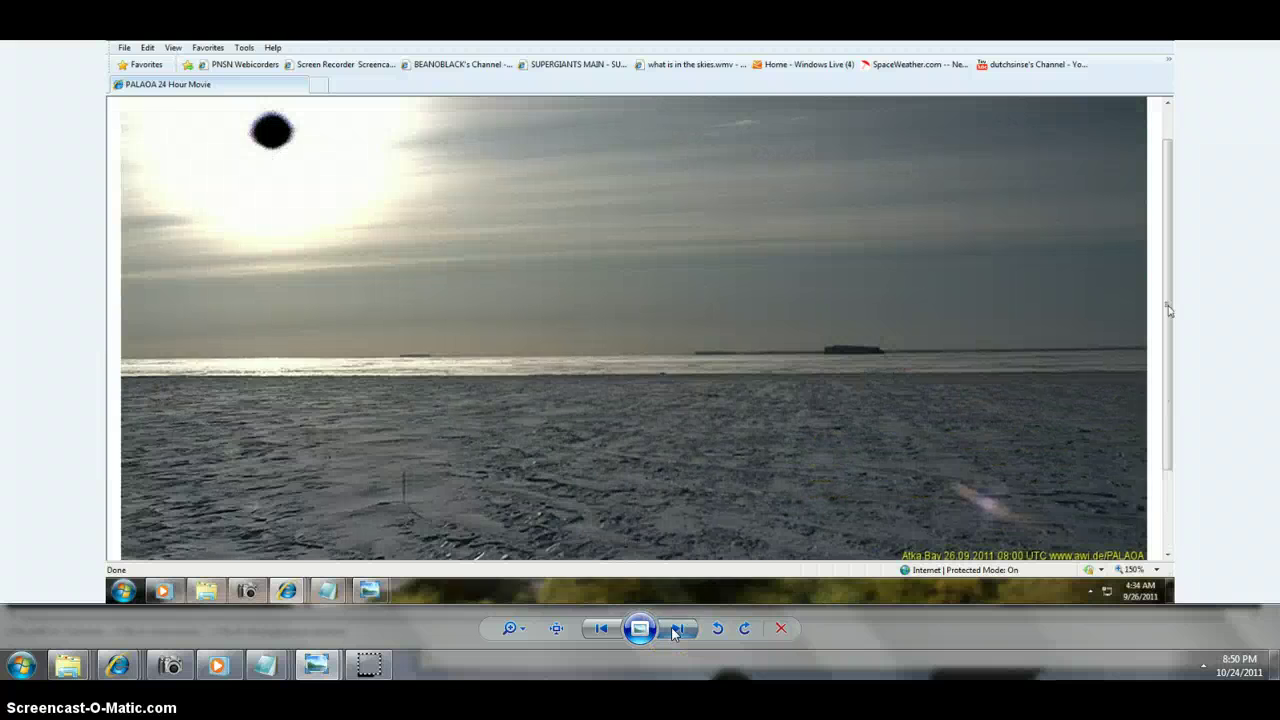
left_click(676, 630)
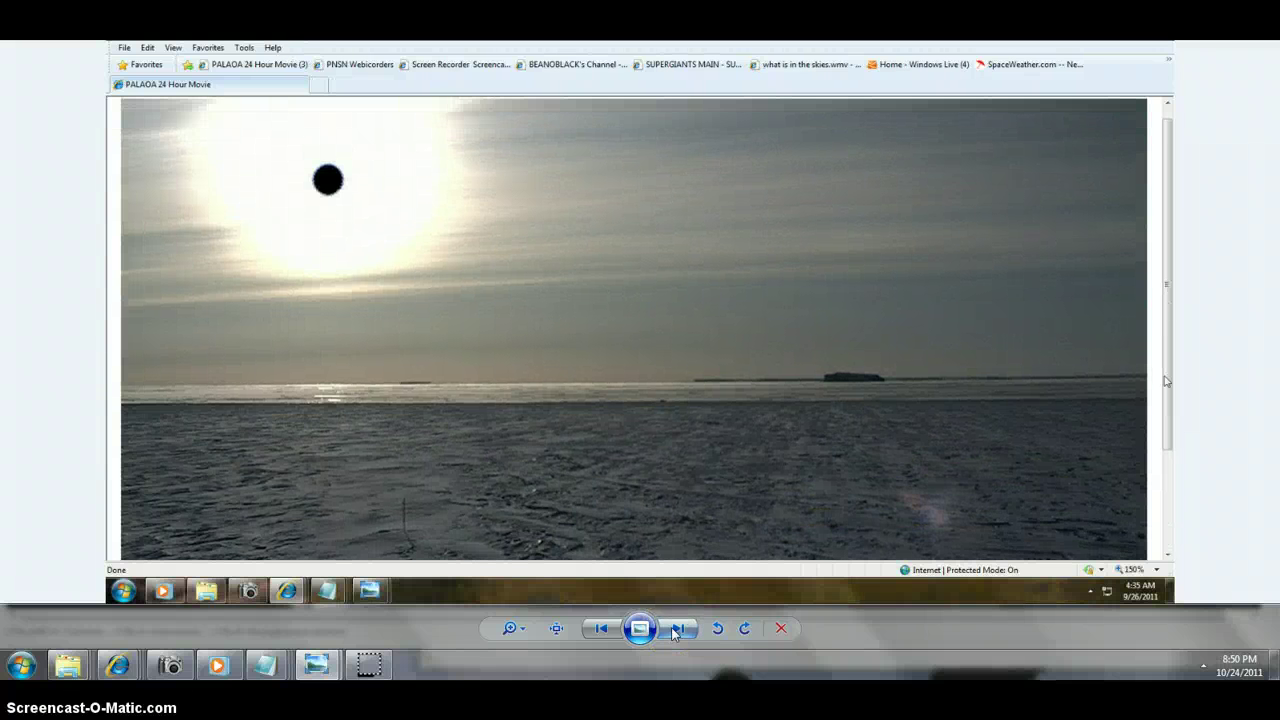
left_click(676, 630)
left_click(676, 630)
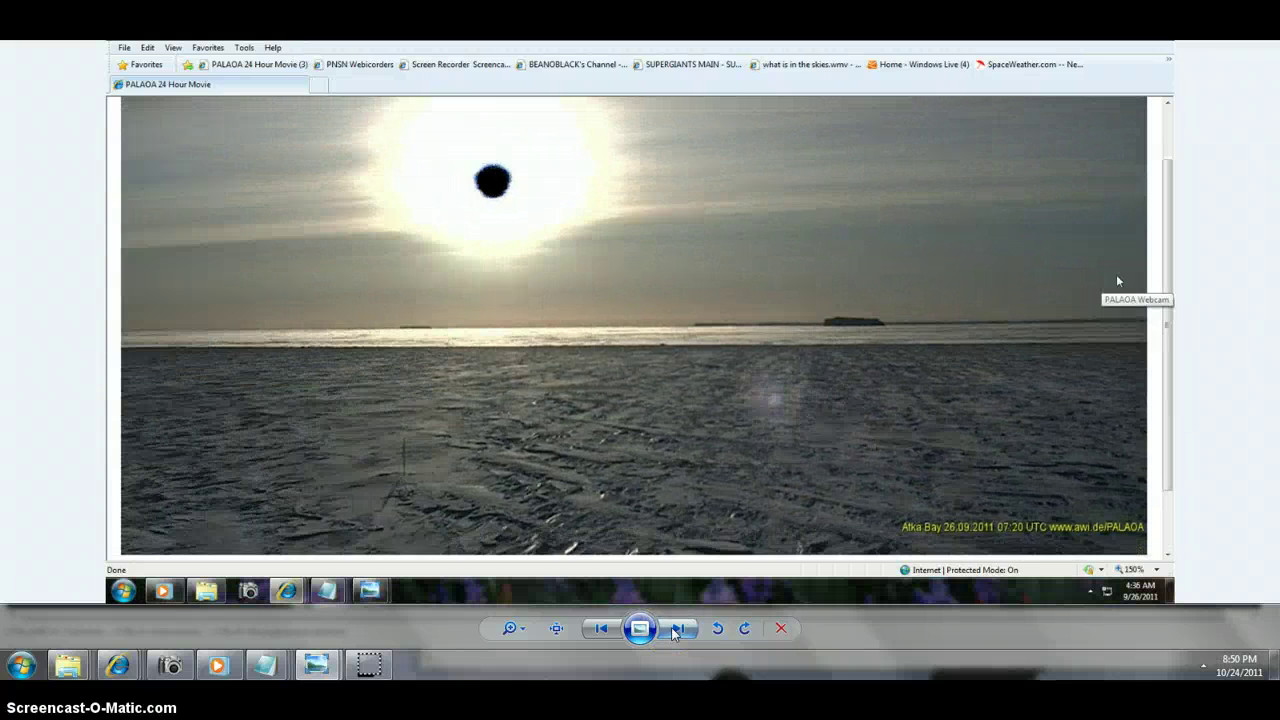
left_click(676, 630)
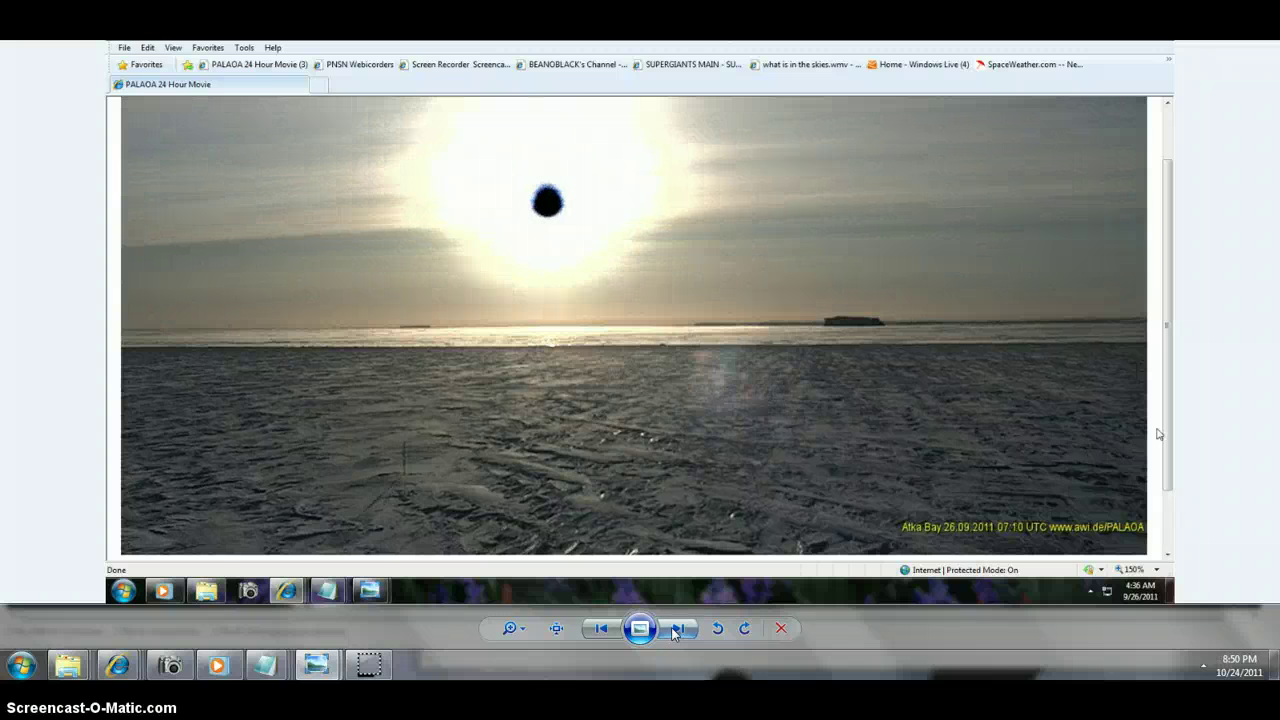
left_click(676, 630)
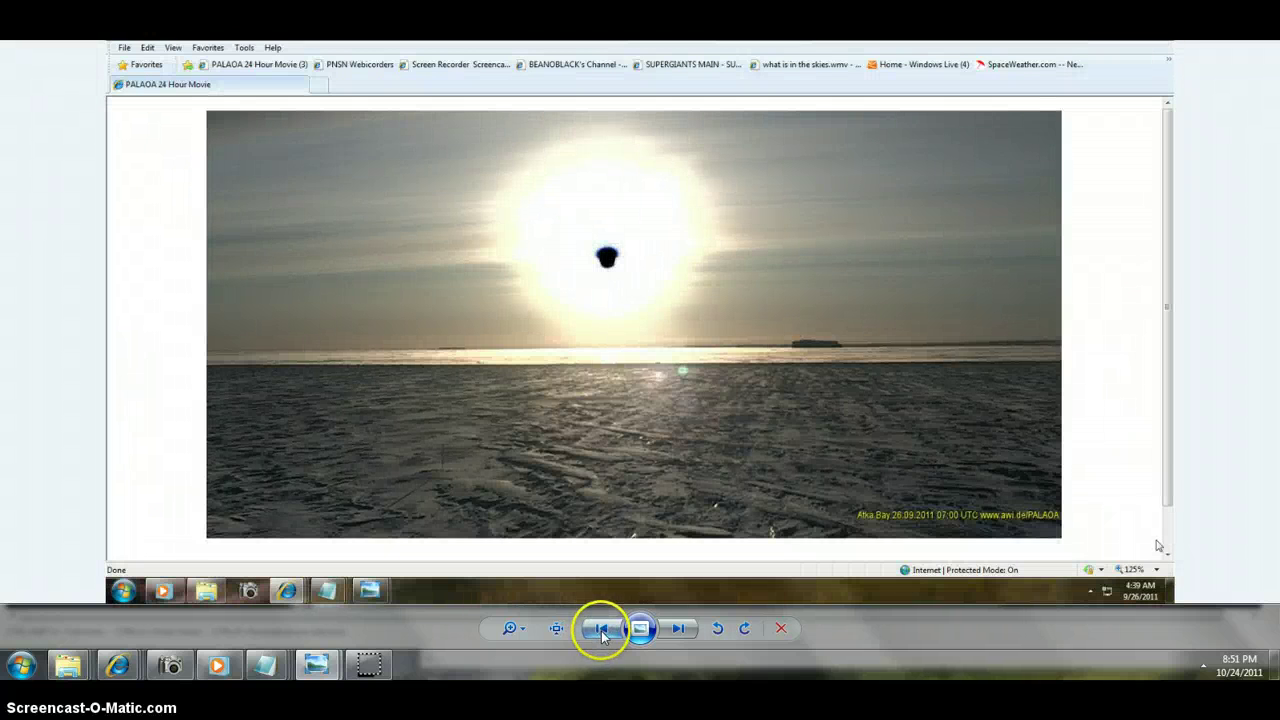
Step back and forth, then return to the 2011/09/19–09/26 Sky Coverage map
left_click(680, 628)
left_click(680, 630)
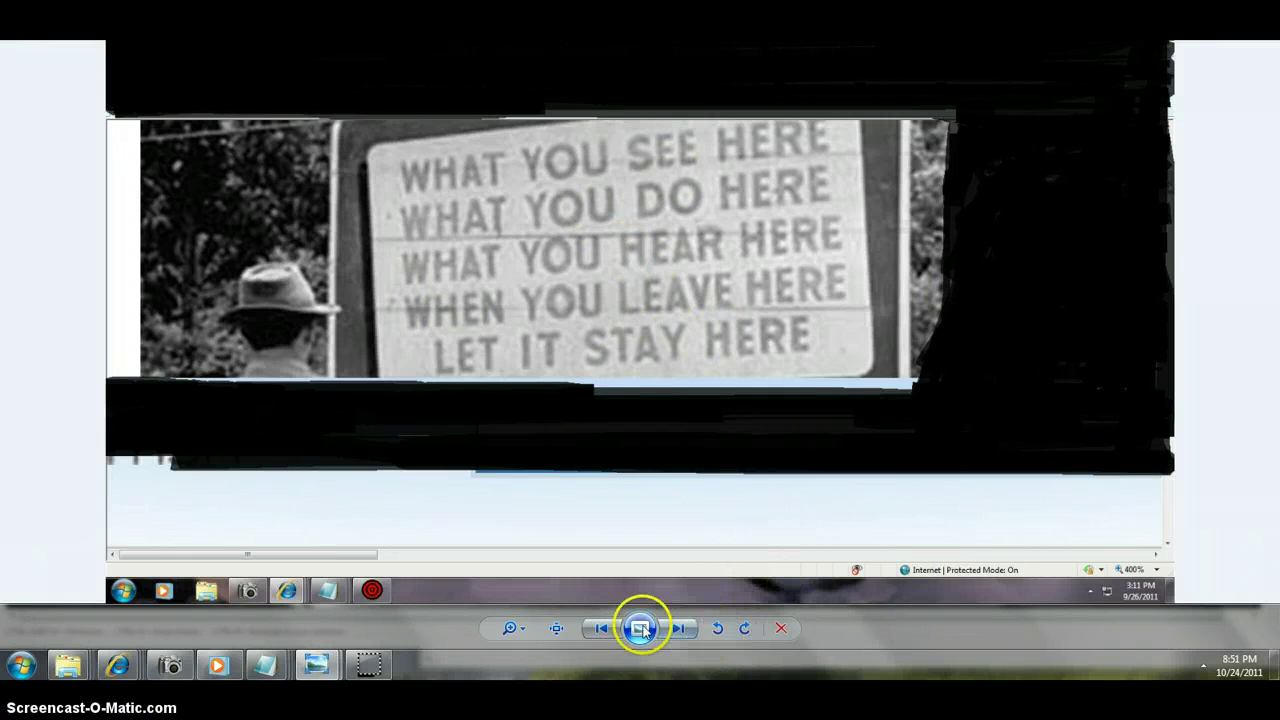
left_click(604, 632)
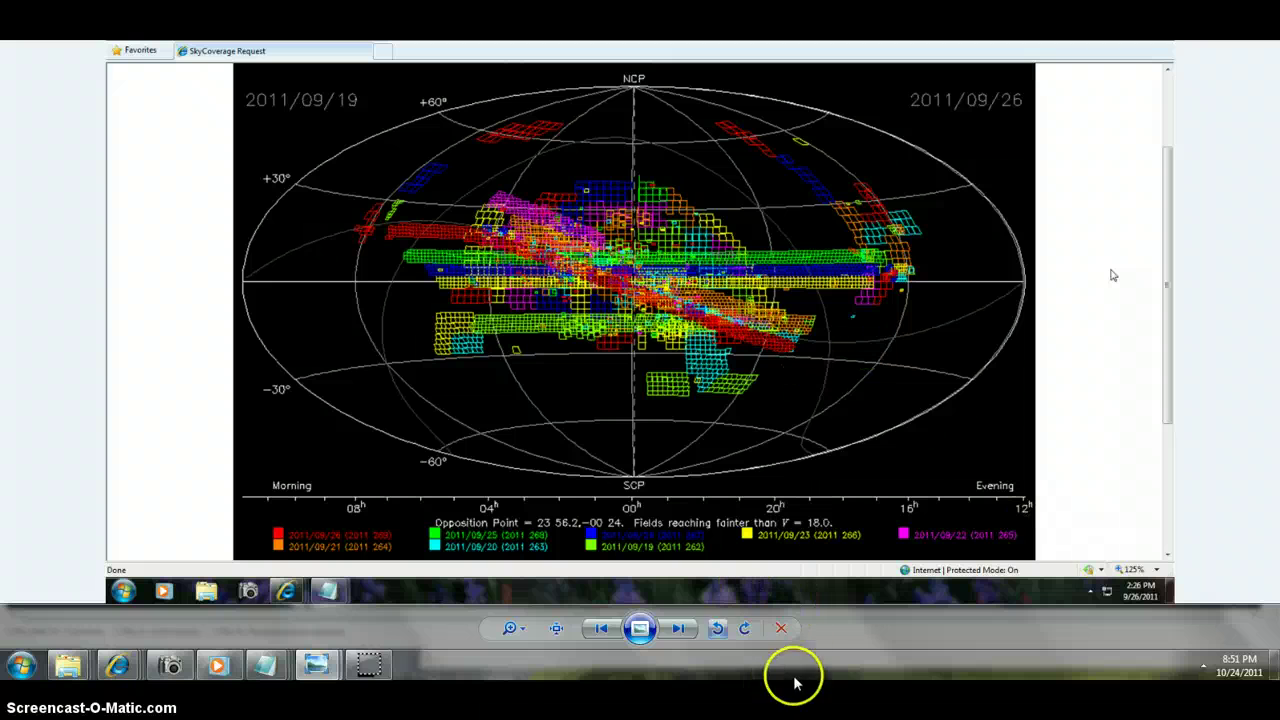
Step past the MSN page through the Sky Coverage plots, then back one plot
left_click(678, 630)
left_click(678, 630)
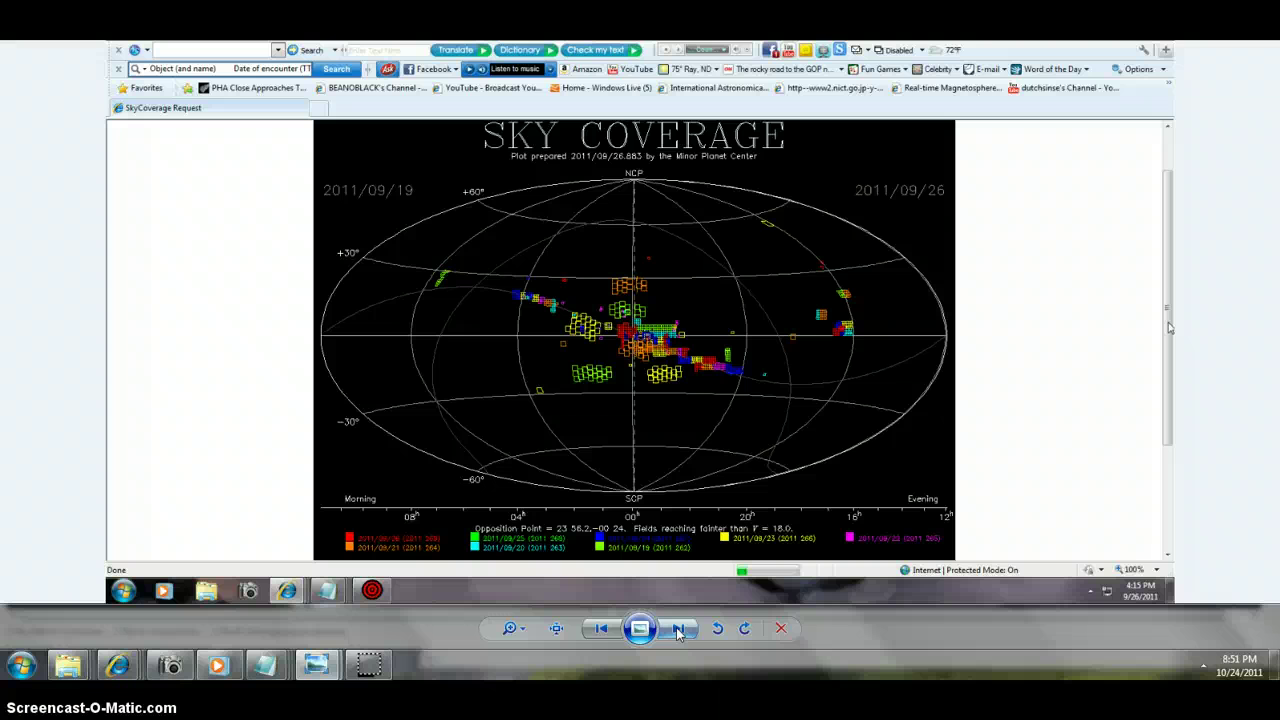
left_click(678, 630)
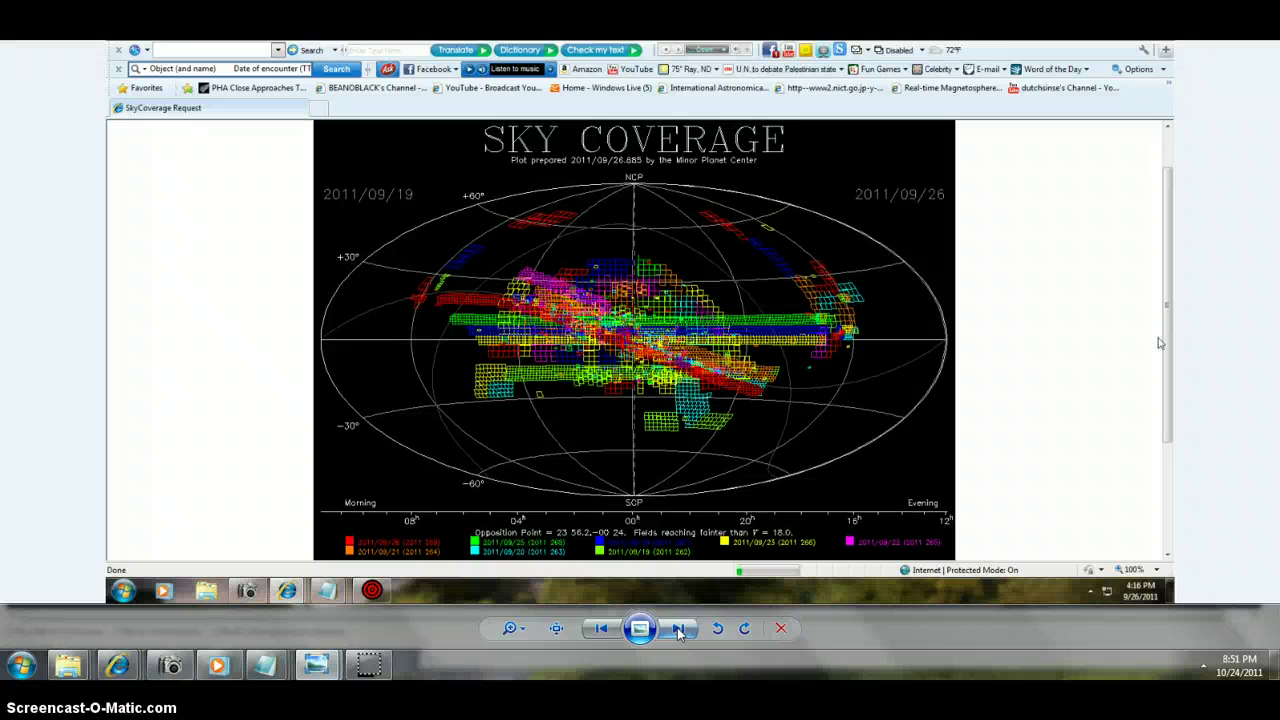
left_click(678, 630)
left_click(605, 628)
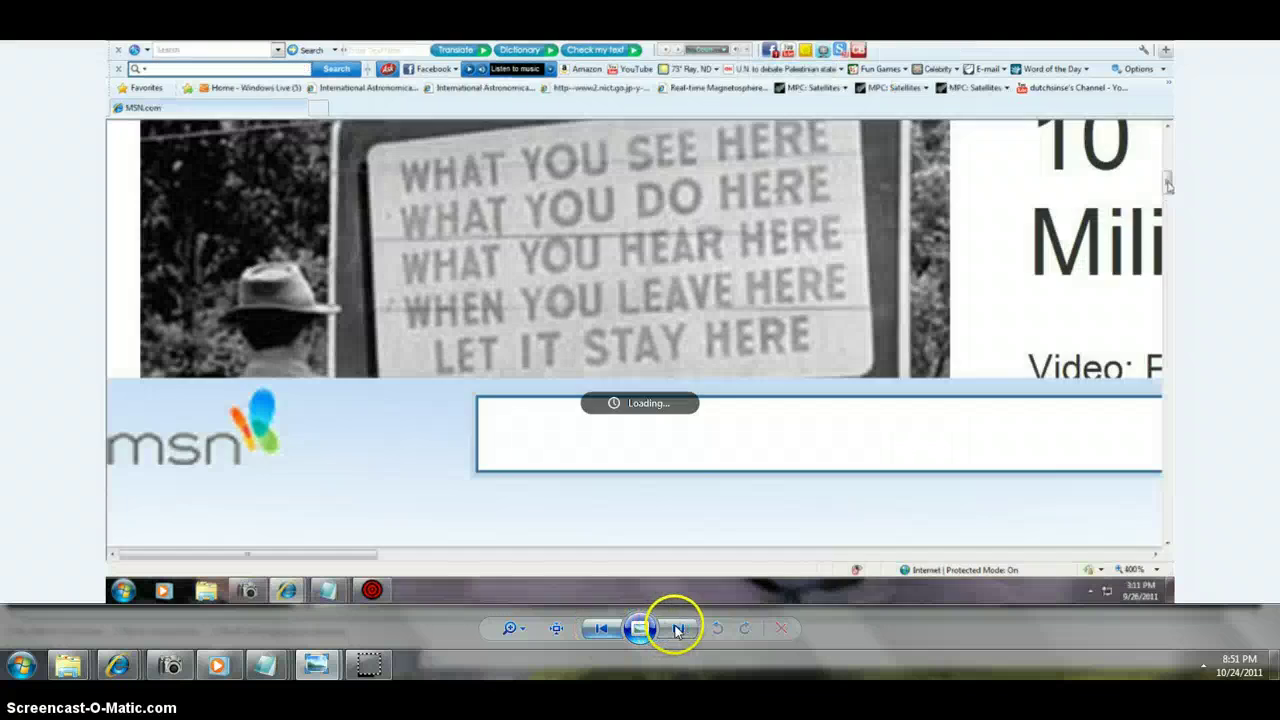
Advance through the MSN page and Sky Coverage plots to the JPL 2005 YU55 orbital elements
left_click(678, 628)
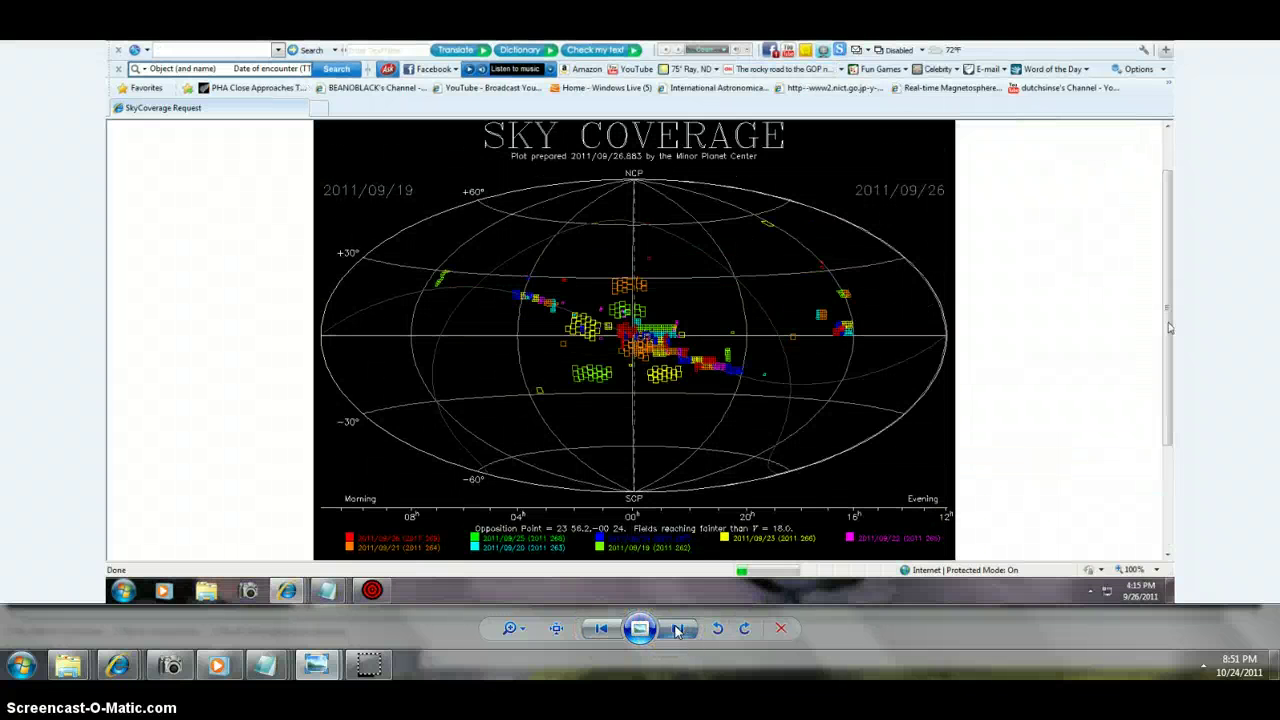
left_click(678, 628)
left_click(678, 628)
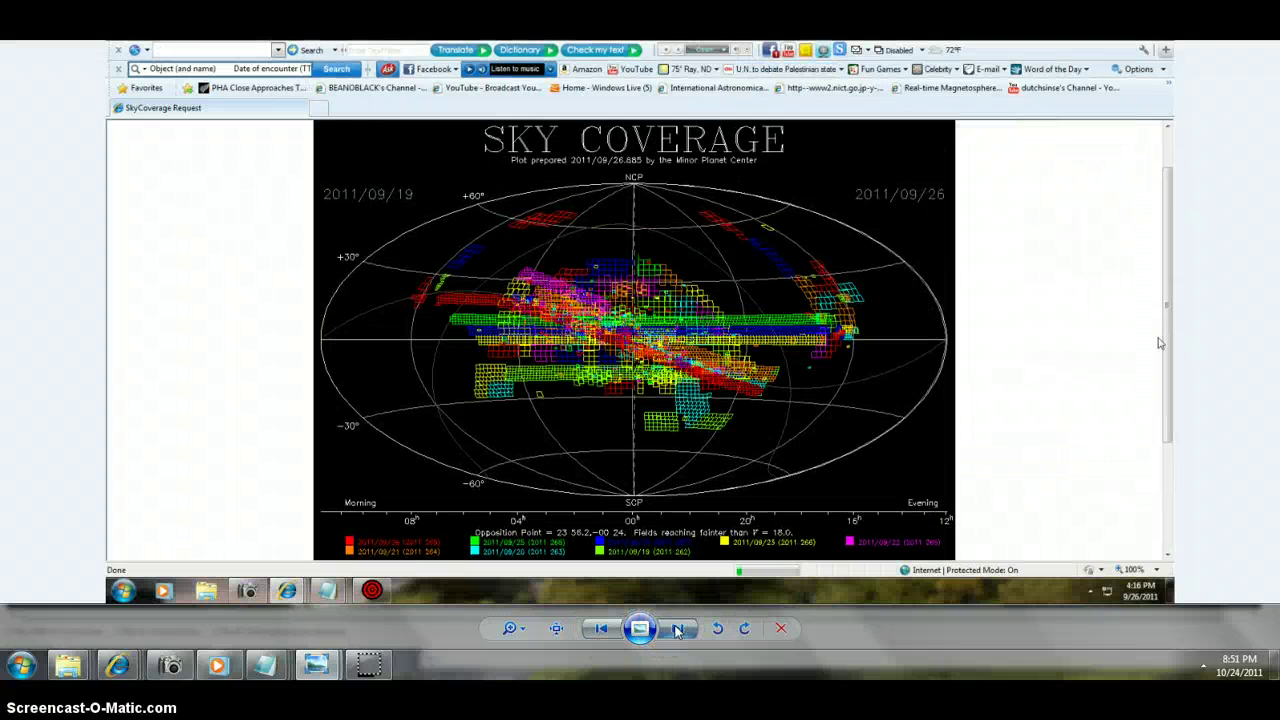
left_click(678, 628)
left_click(678, 628)
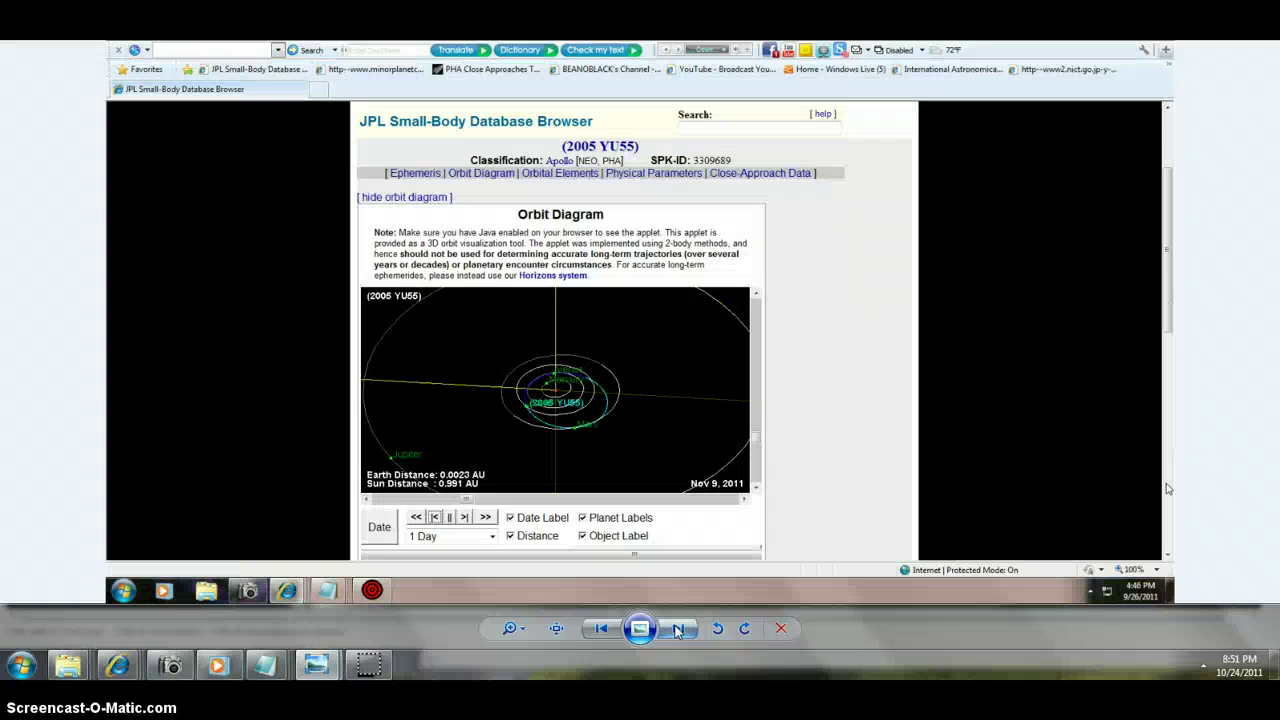
left_click(678, 628)
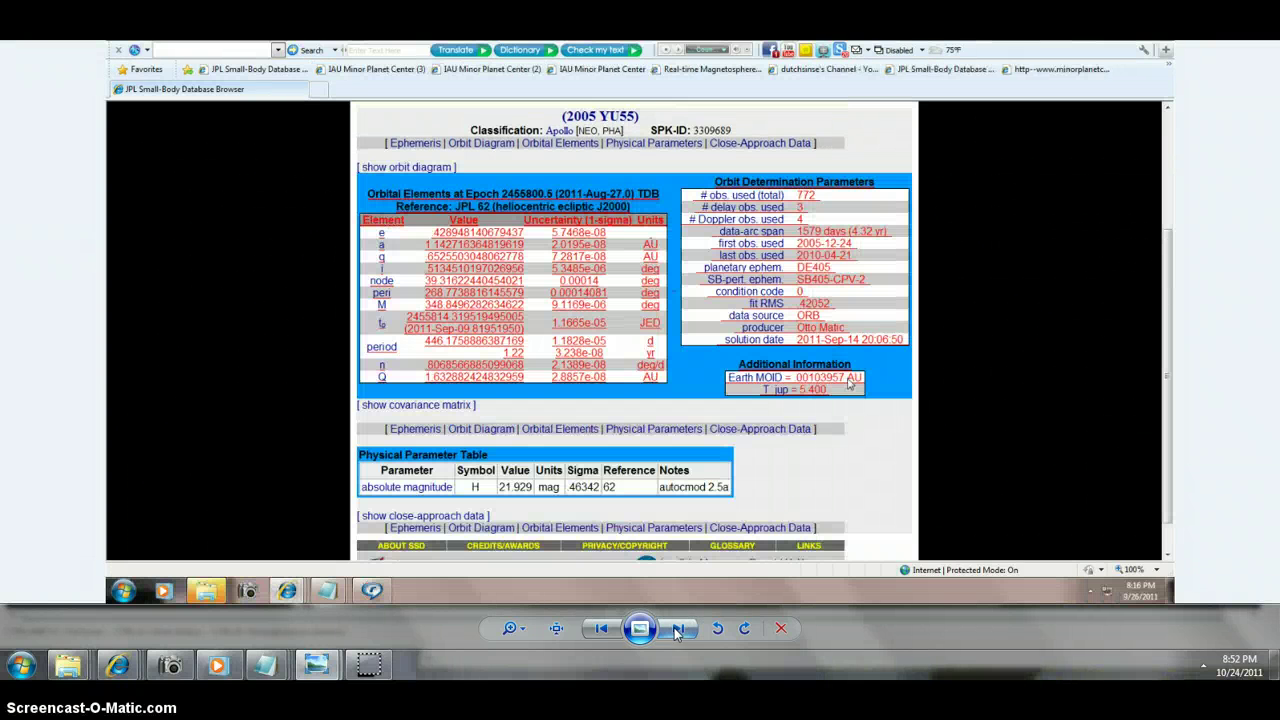
Browse back and forth through the Sky Coverage plot screenshots, including the denser titled plot
left_click(604, 628)
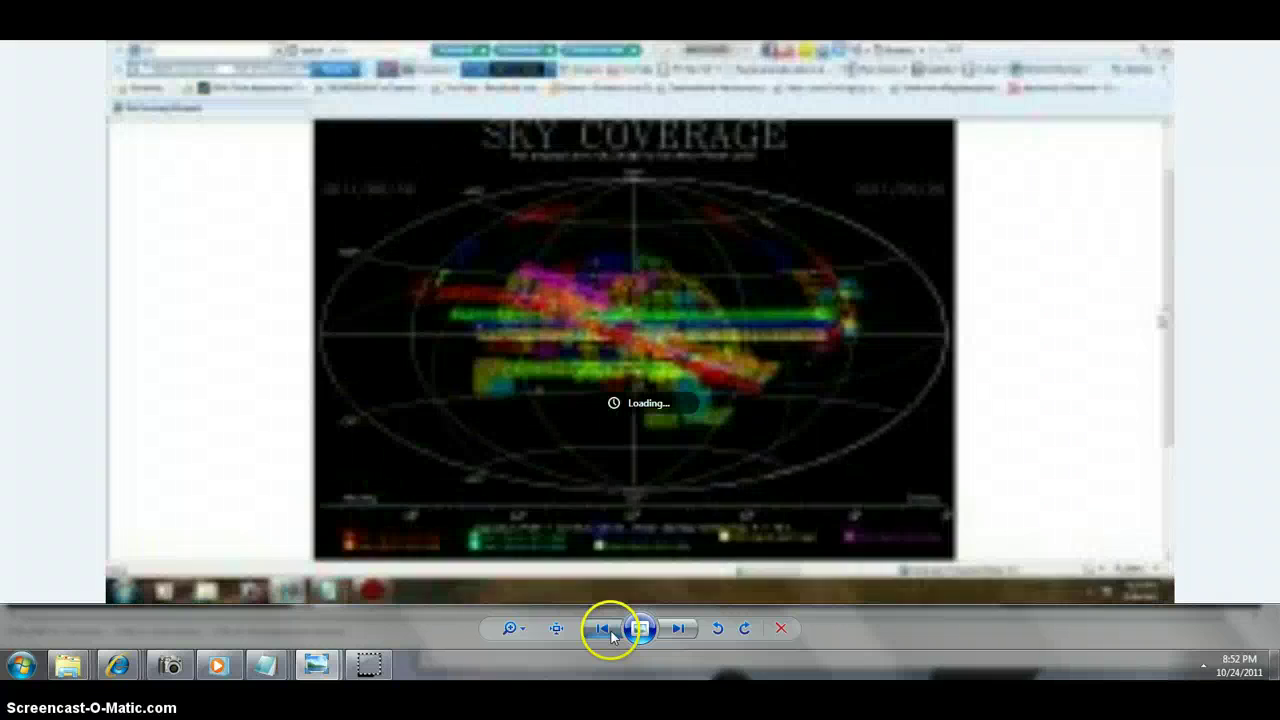
left_click(604, 628)
left_click(678, 628)
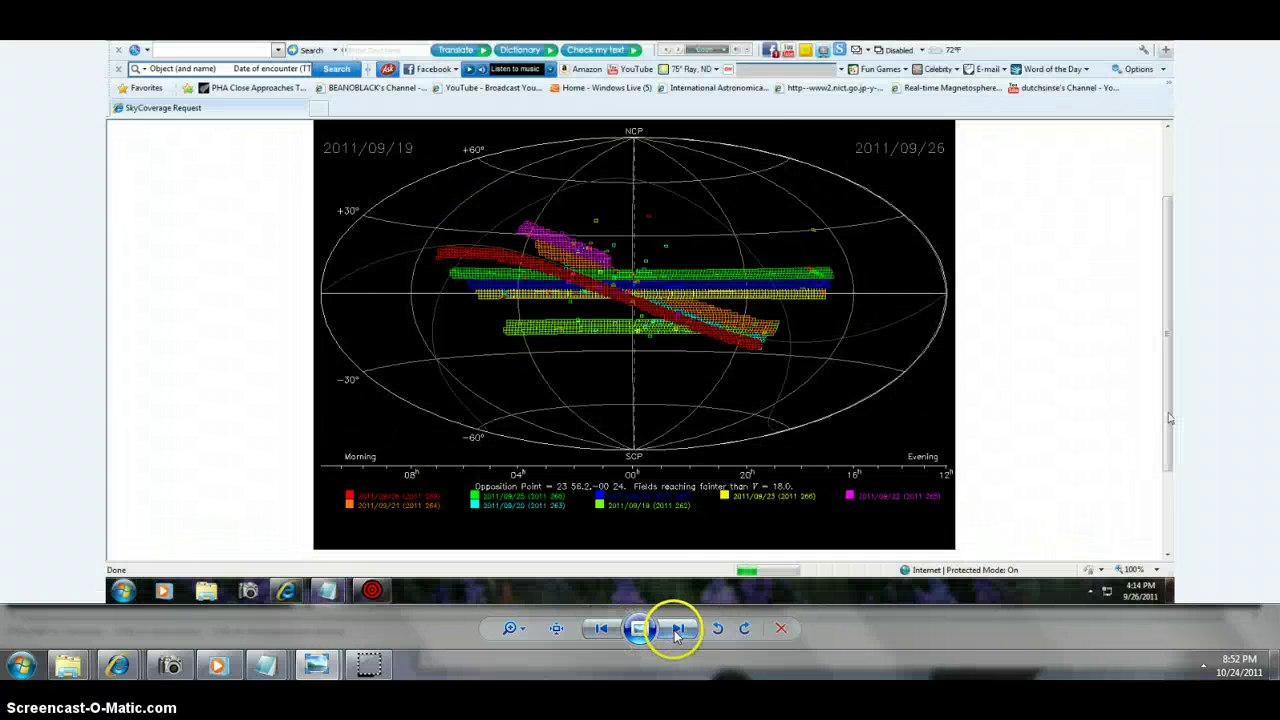
left_click(678, 628)
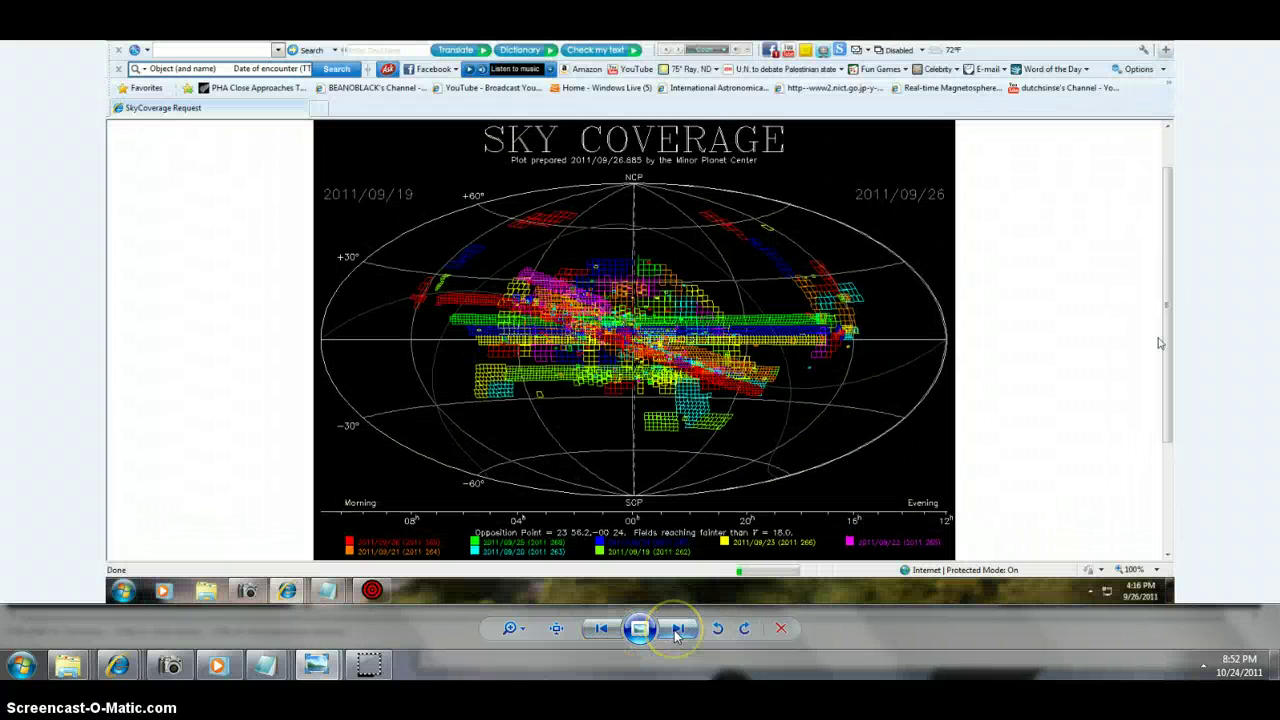
left_click(678, 628)
left_click(676, 631)
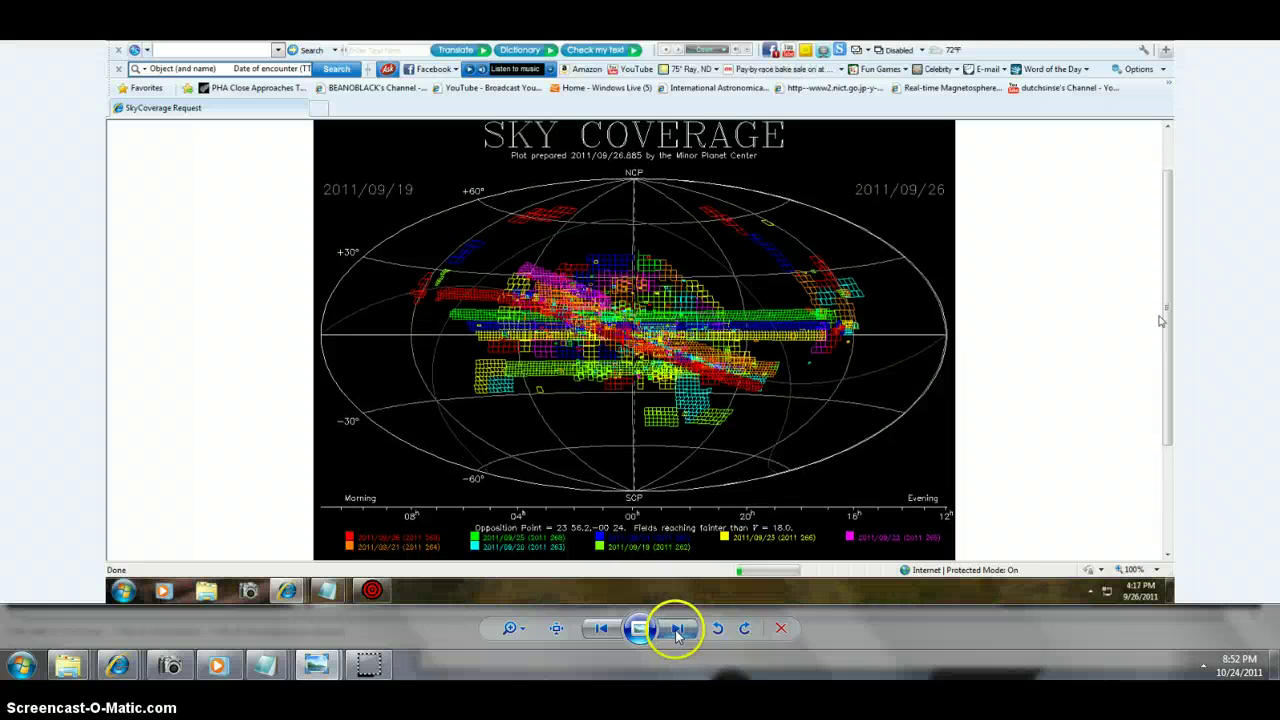
left_click(676, 631)
left_click(602, 631)
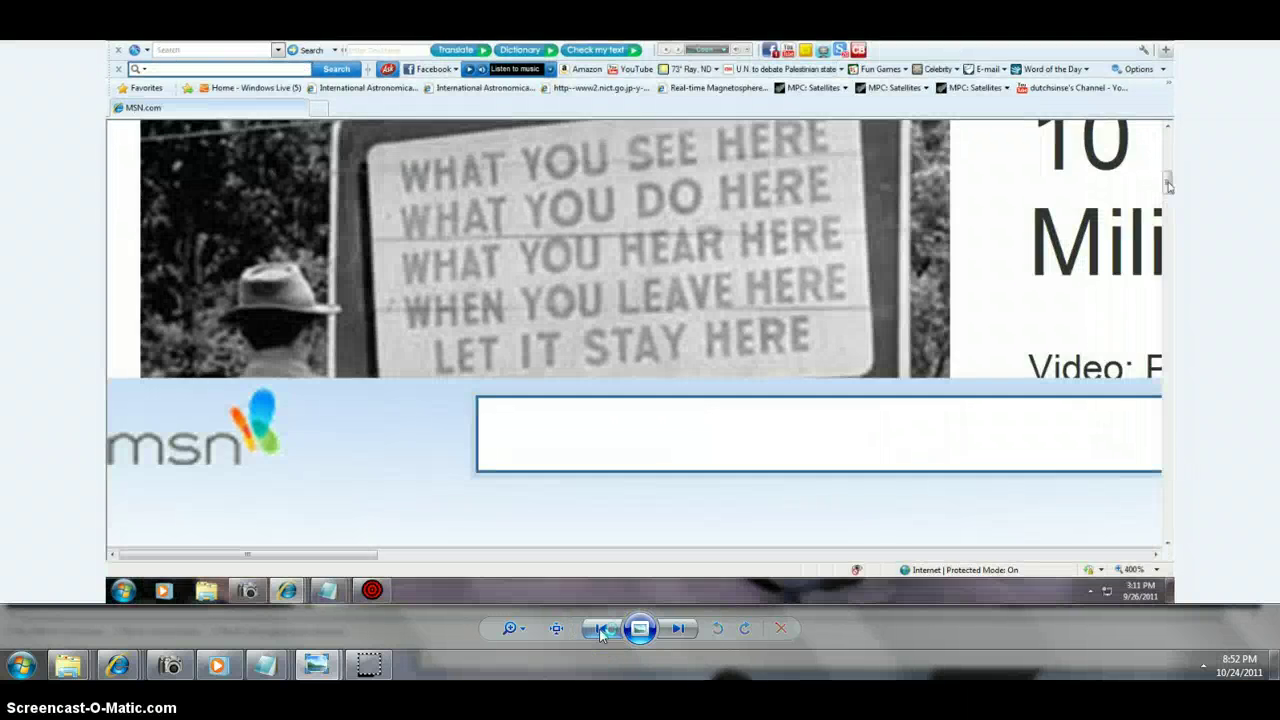
left_click(602, 631)
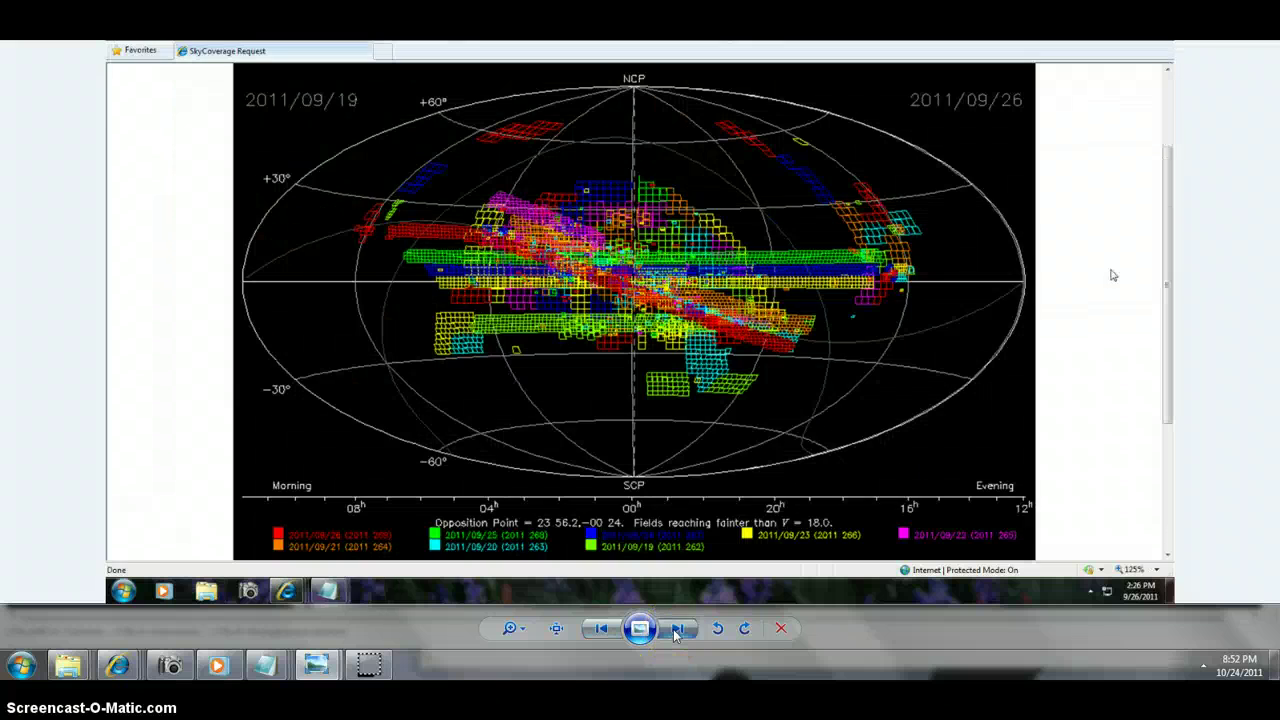
left_click(676, 630)
Return to the MSN sign-photo page, then advance through the Sky Coverage plots to the JPL page
left_click(676, 631)
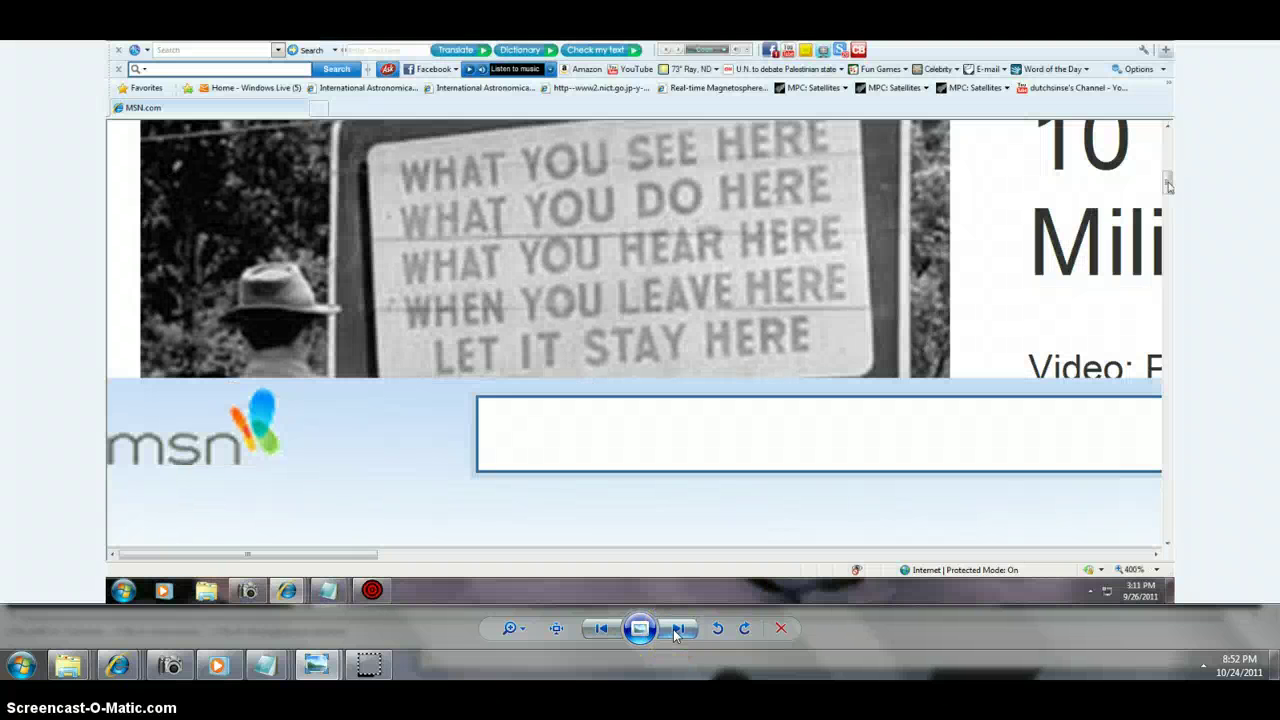
left_click(676, 631)
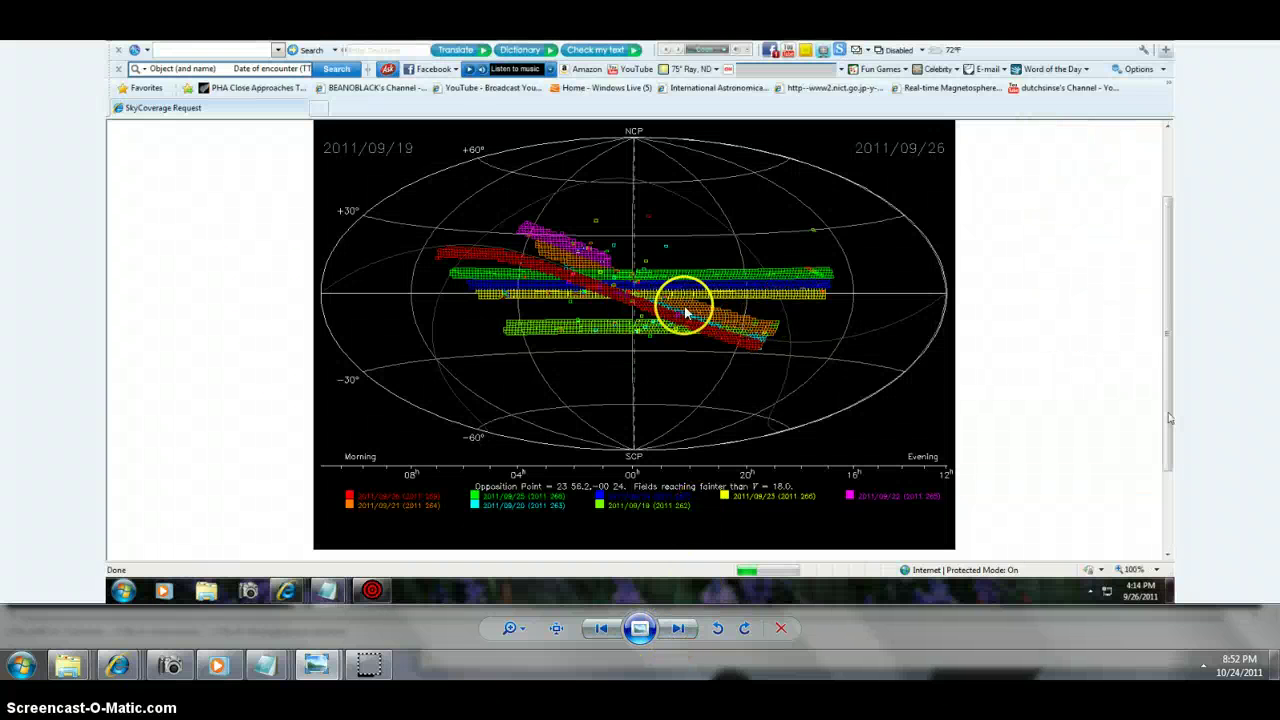
left_click(679, 631)
left_click(679, 631)
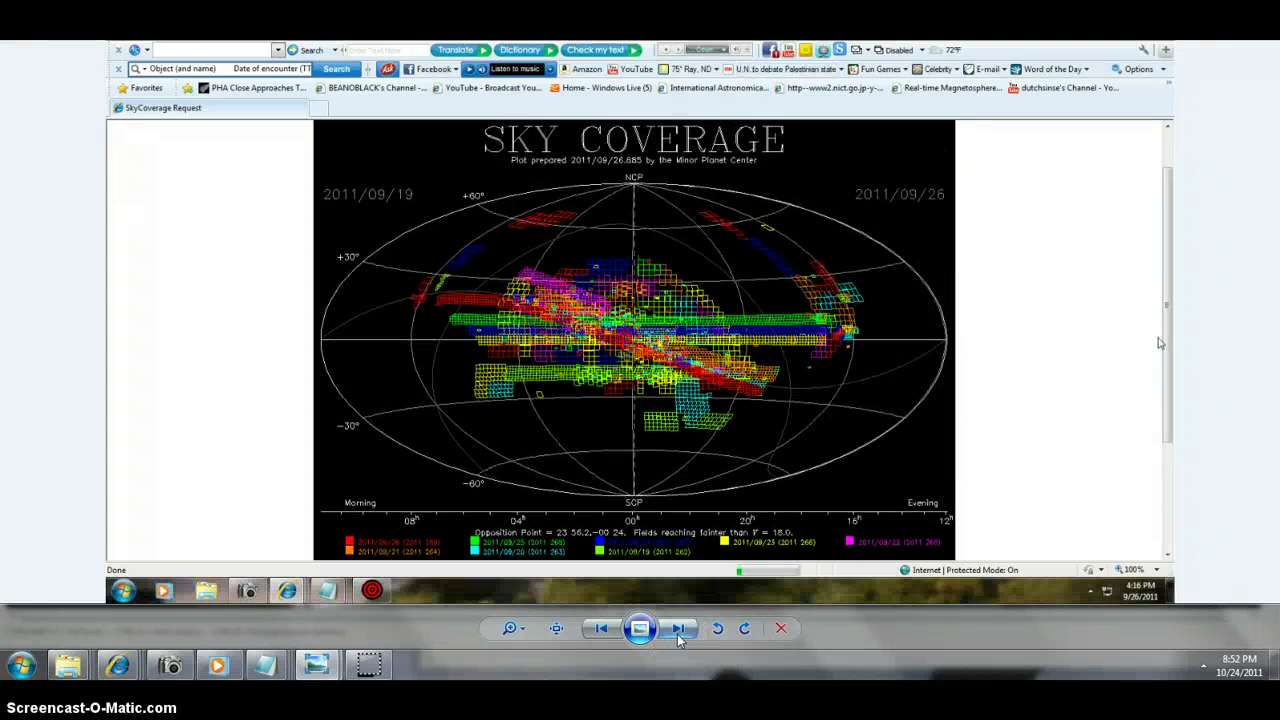
left_click(679, 631)
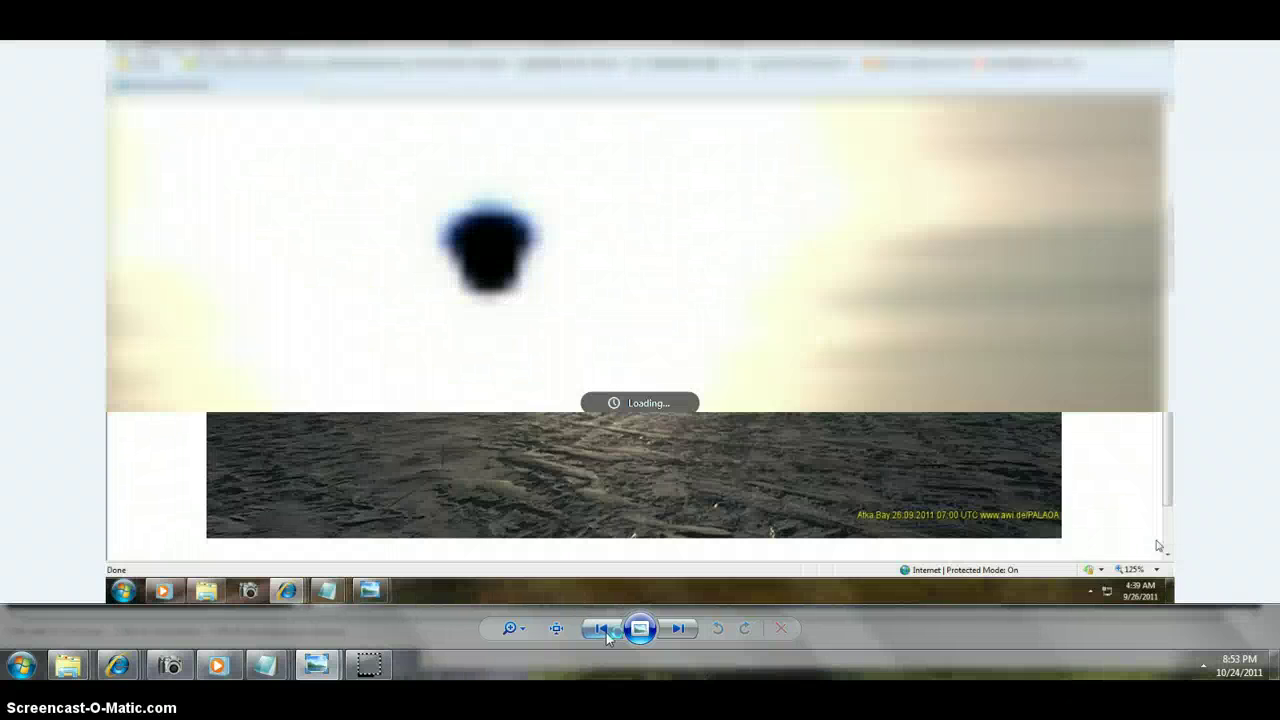
Show the full Atka Bay webcam frame, then step back two webcam screenshots
left_click(663, 630)
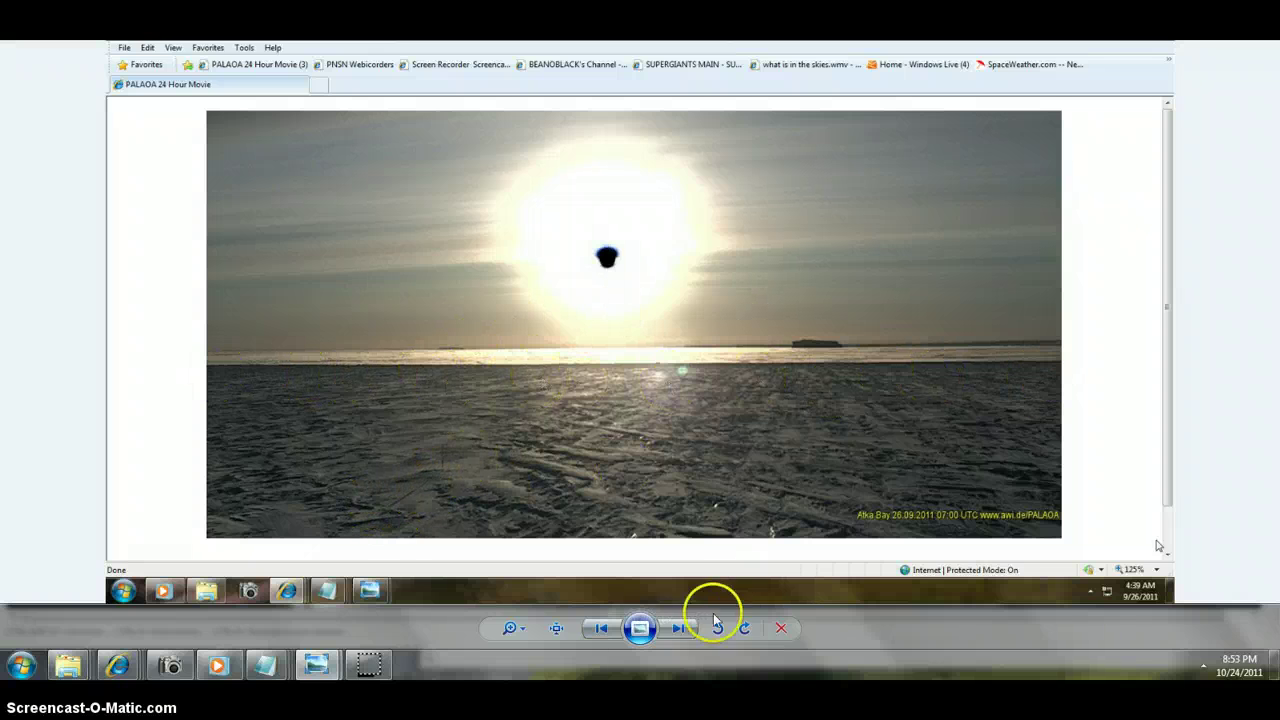
left_click(605, 628)
left_click(608, 628)
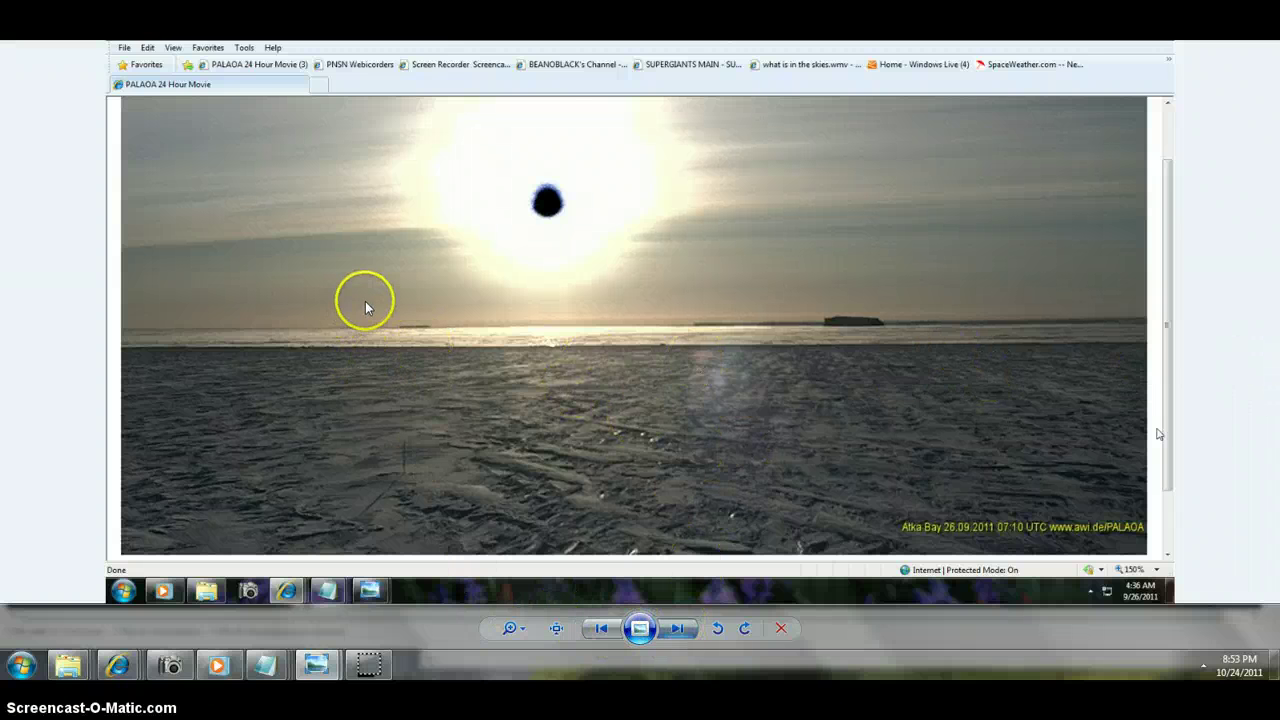
Step from the 07:00 UTC frame through the 07:10 UTC and later webcam frames to 08:00 UTC
key("Left")
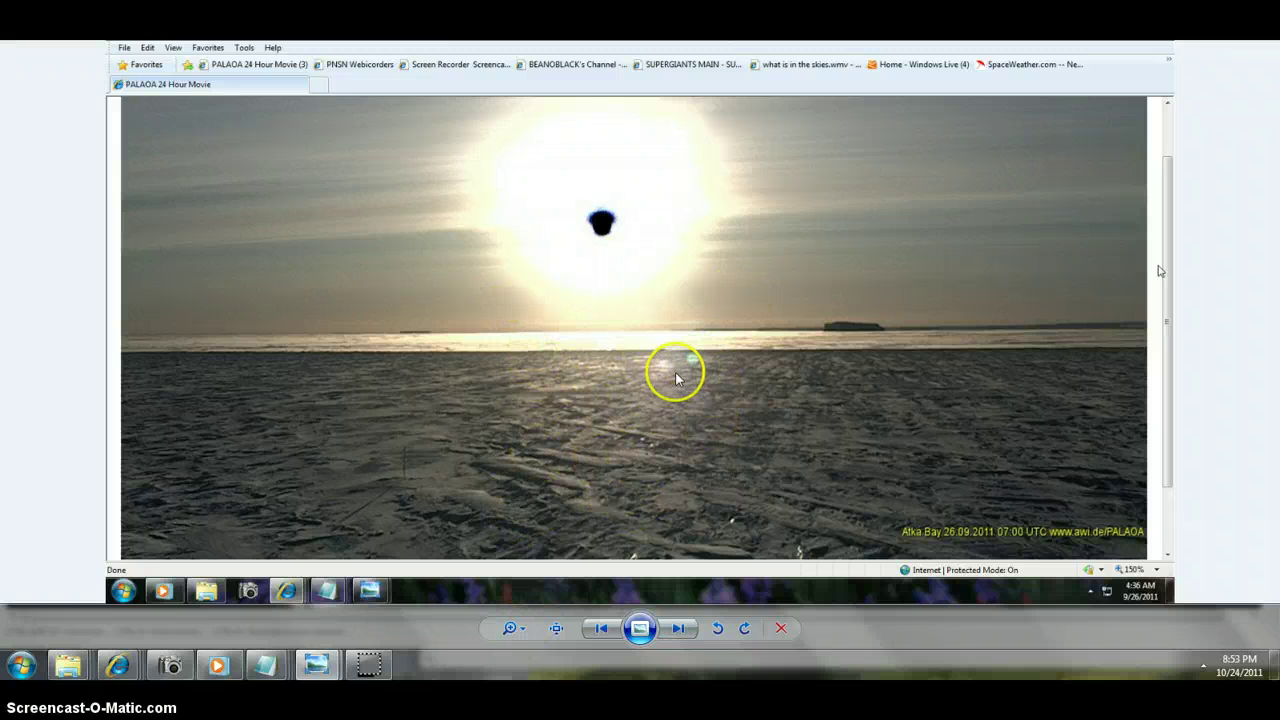
left_click(603, 629)
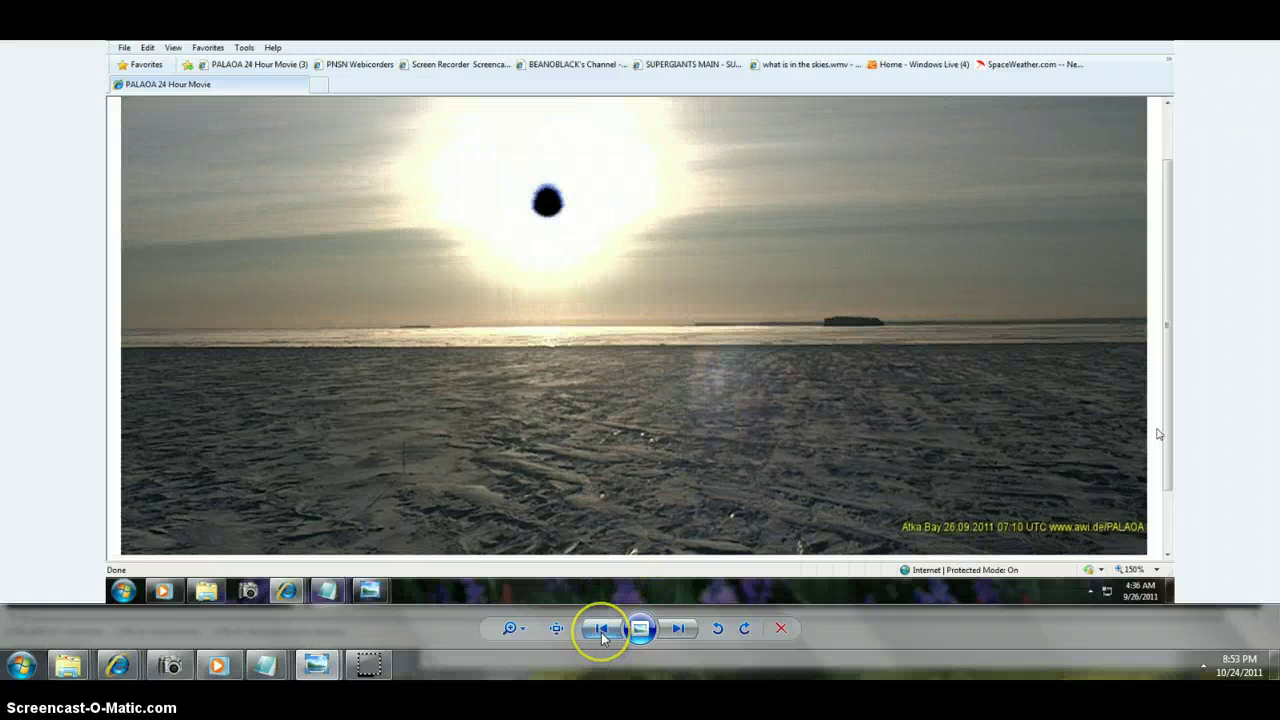
left_click(603, 629)
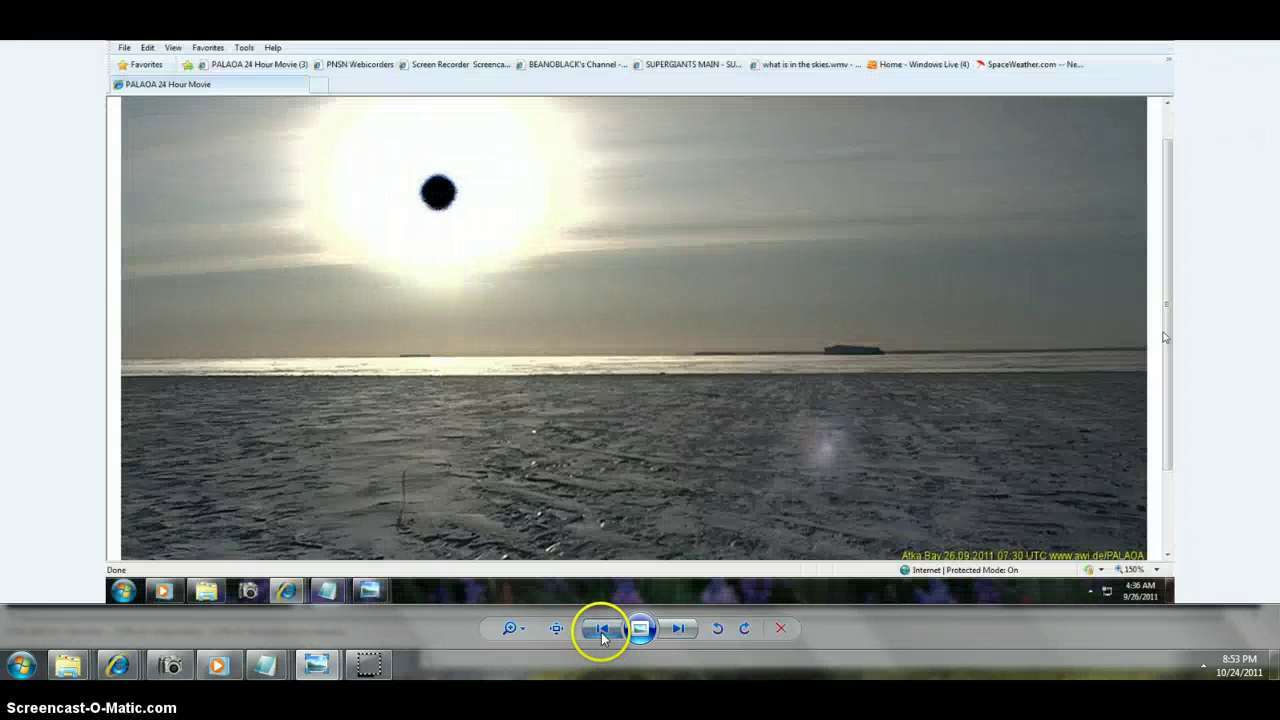
left_click(603, 629)
left_click(603, 629)
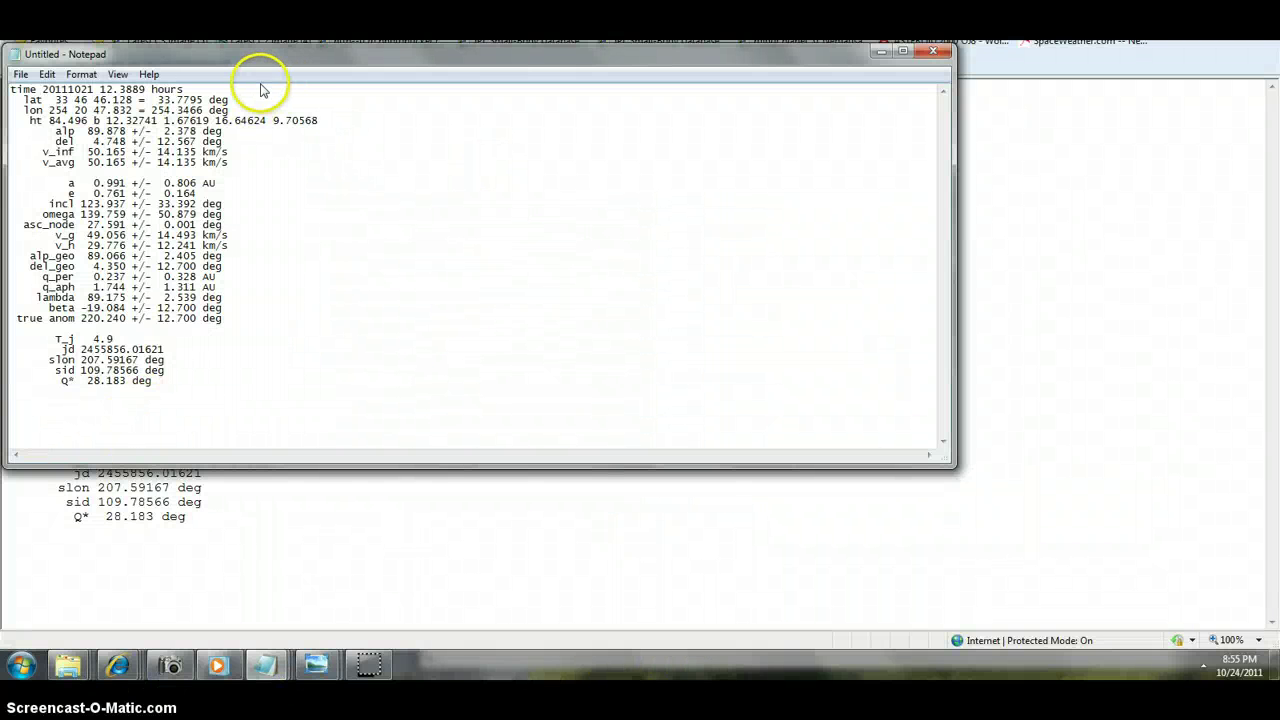
Focus the 20111021 orbit notes in Notepad and place the cursor below the Q* line
left_click(166, 404)
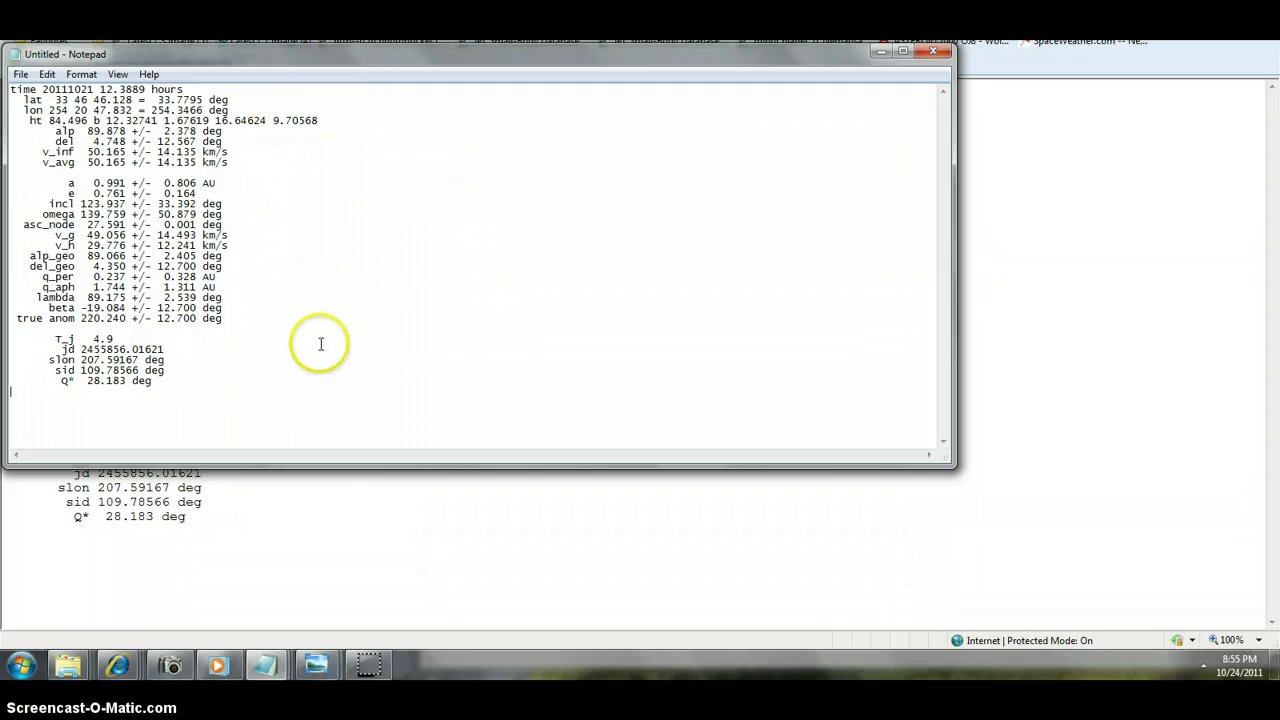
left_click(229, 385)
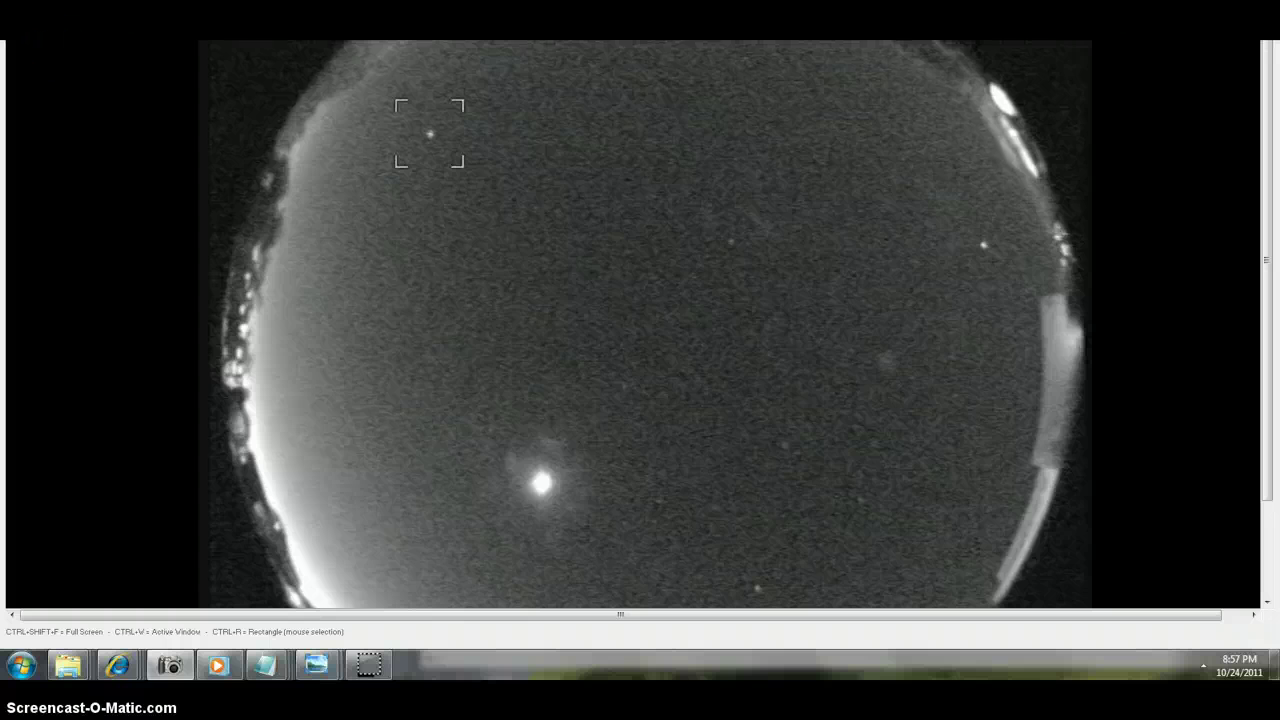
Bring the Notepad orbit-parameter notes back over the all-sky fisheye image with Alt+Tab
key("alt+Tab")
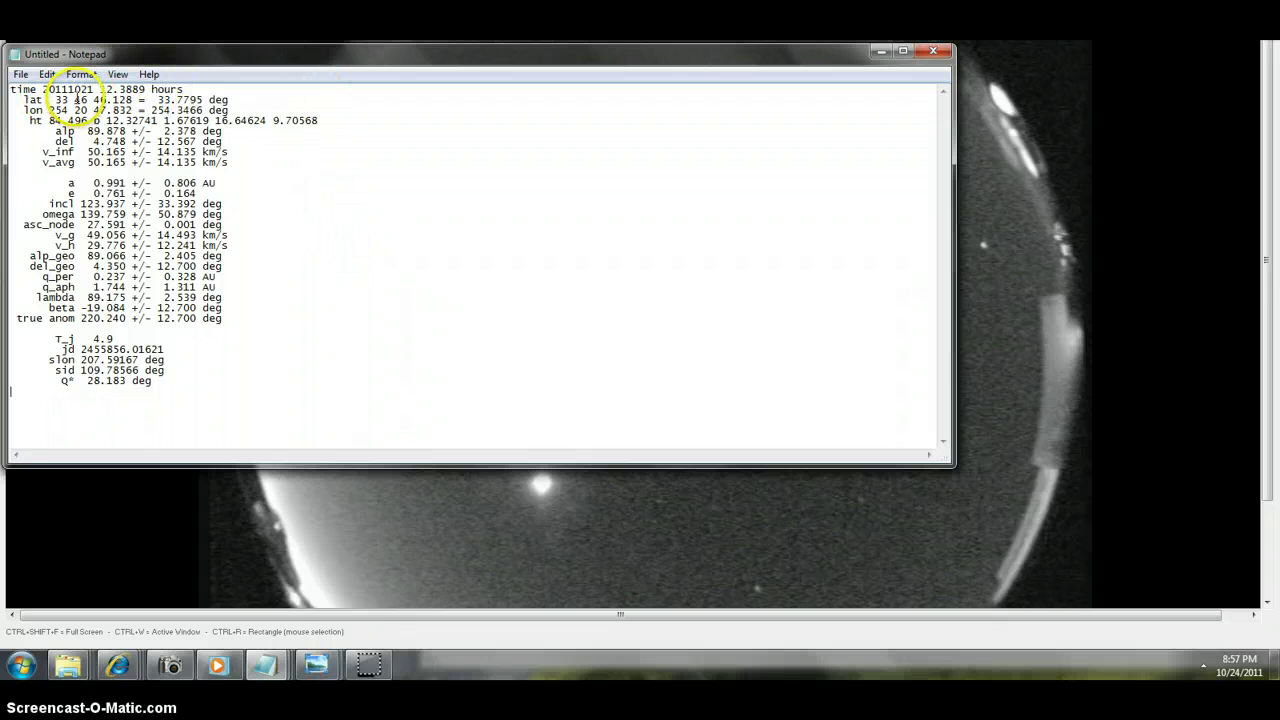
Minimise the Notepad orbit-data window to uncover the whole all-sky camera image
left_click(880, 52)
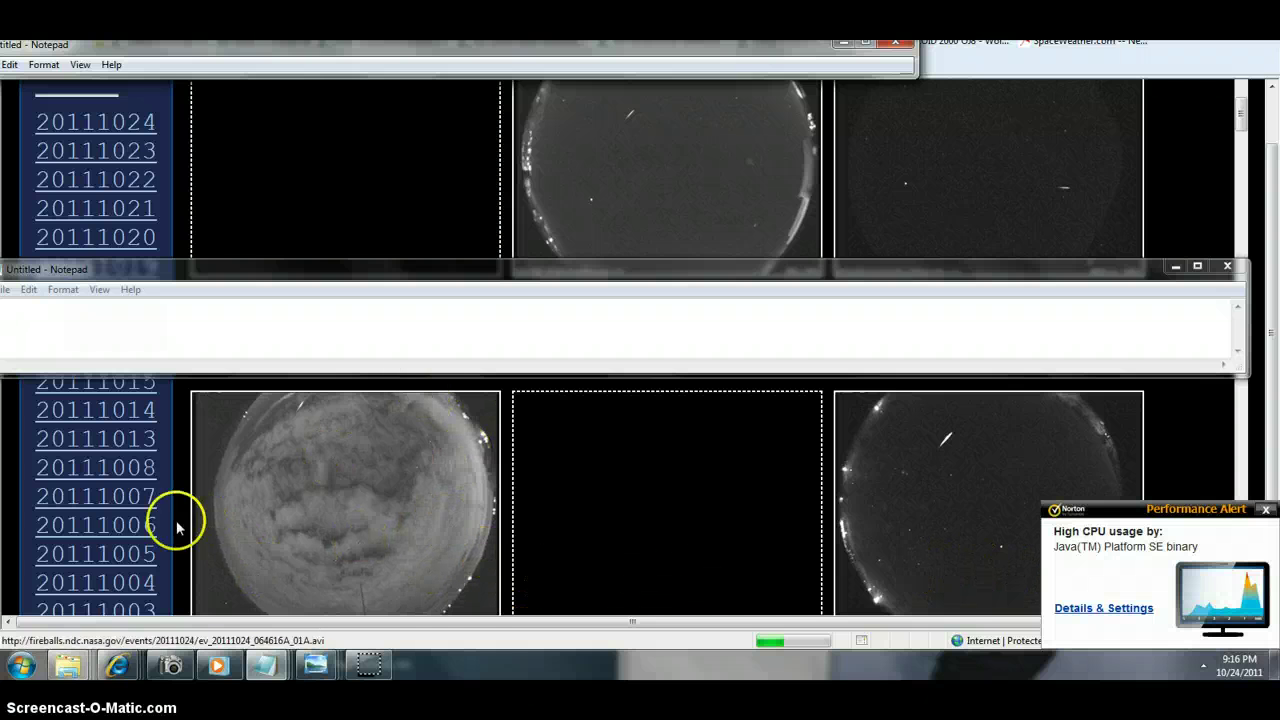
Dismiss the high CPU usage alert and switch to the 8 pm sky chart showing the Sun and Moon
left_click(1266, 509)
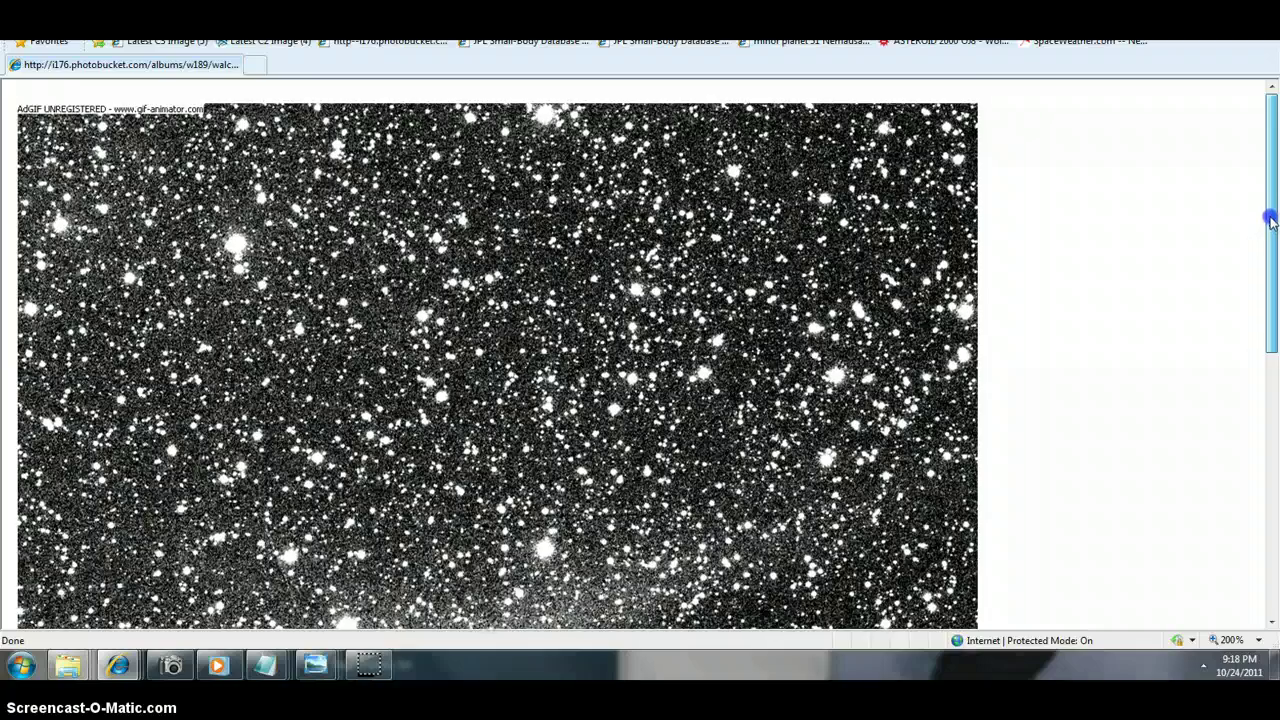
left_click_drag(1271, 220, 1271, 330)
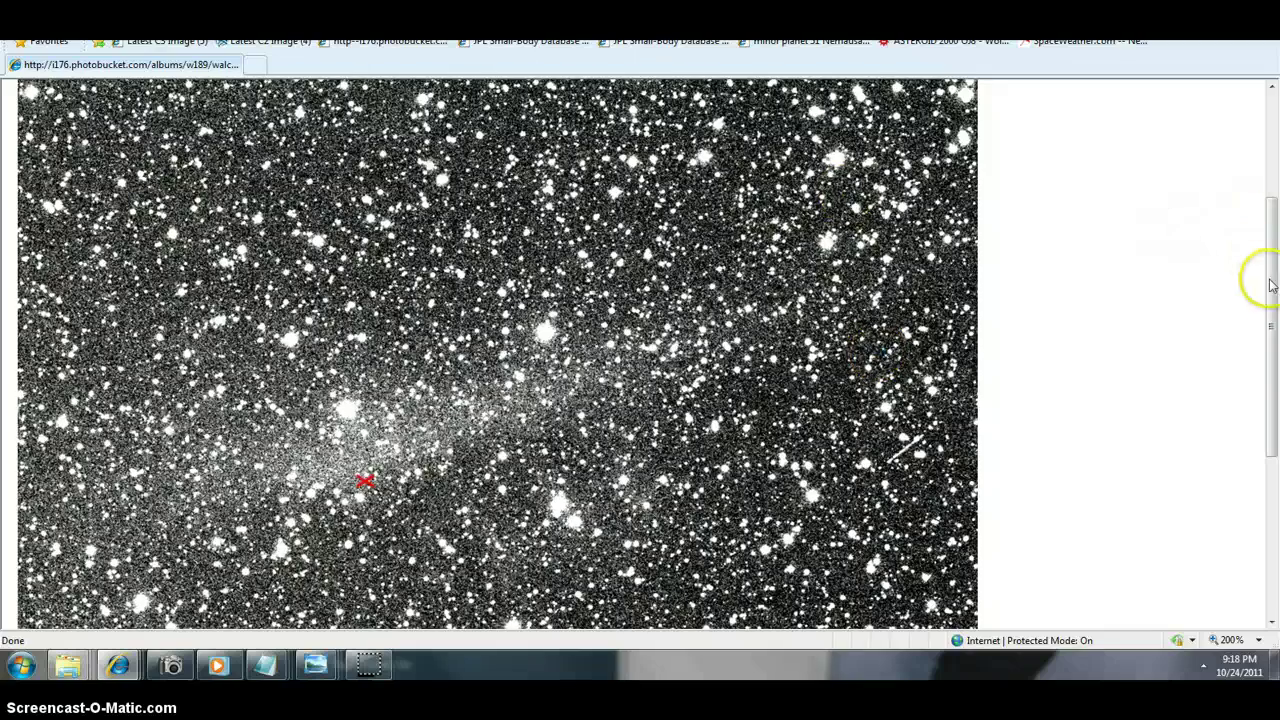
left_click_drag(1270, 250, 1267, 487)
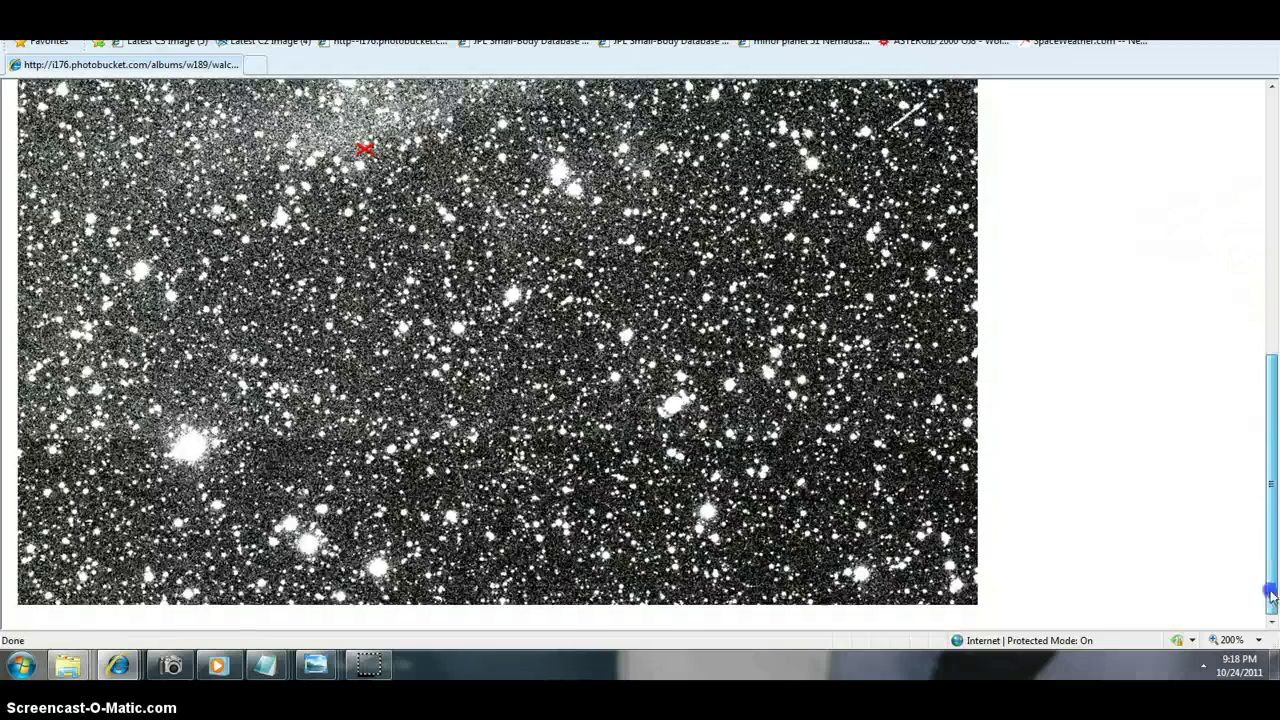
key("ctrl+Tab")
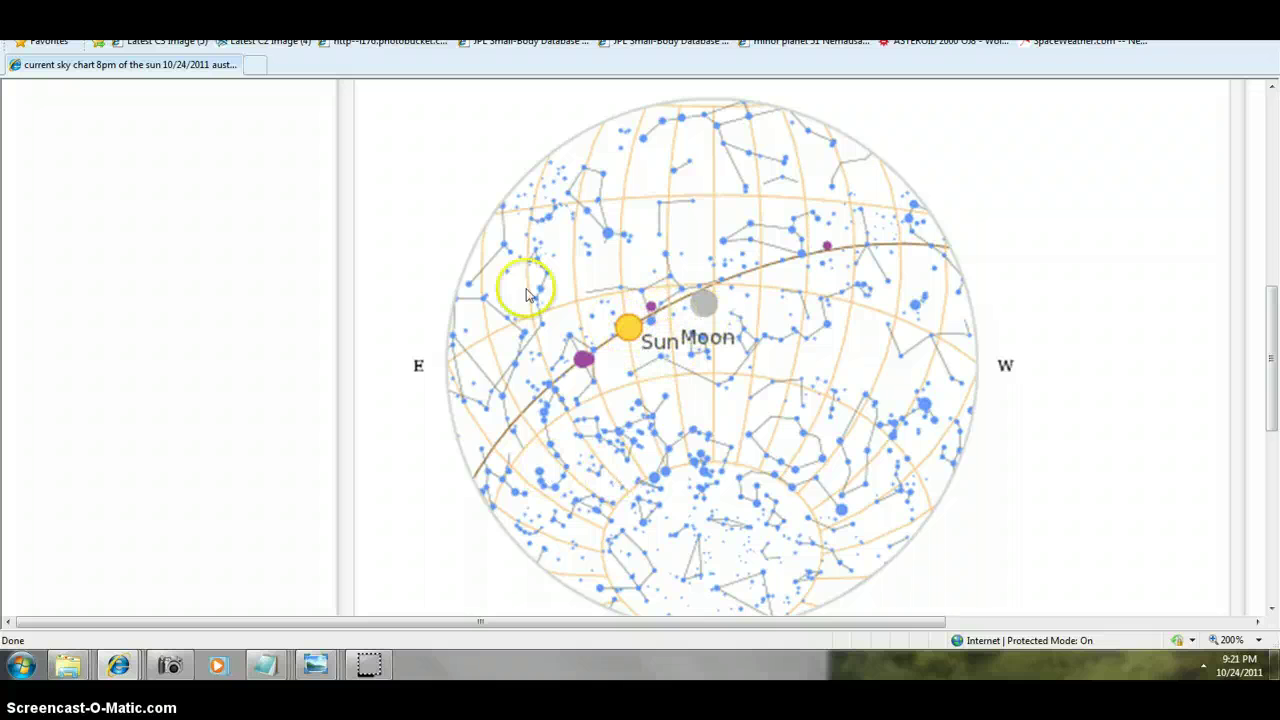
Cycle to the SpaceWeather.com tab reporting the CME impact on Earth's magnetic field
key("ctrl+Tab")
left_click_drag(1272, 300, 1272, 430)
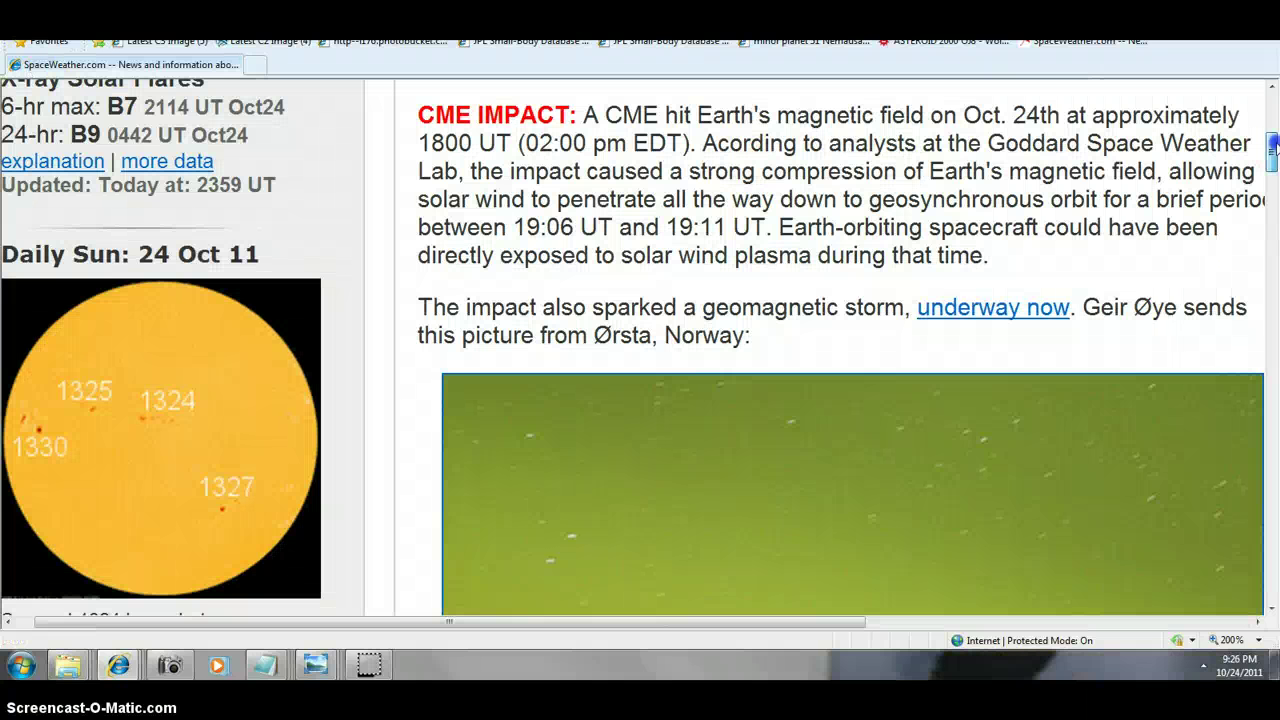
mouse_move(1272, 145)
left_mouse_down()
mouse_move(1272, 162)
mouse_move(1272, 150)
left_mouse_up()
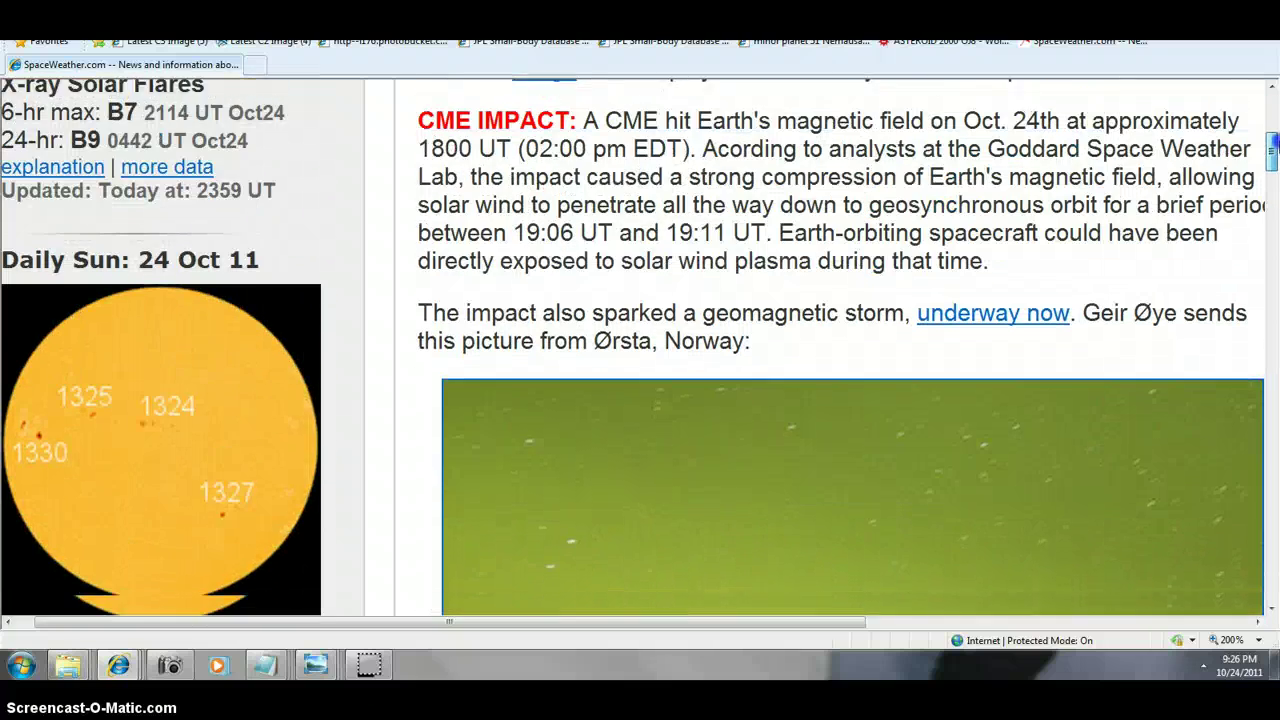
left_click_drag(1272, 150, 1272, 200)
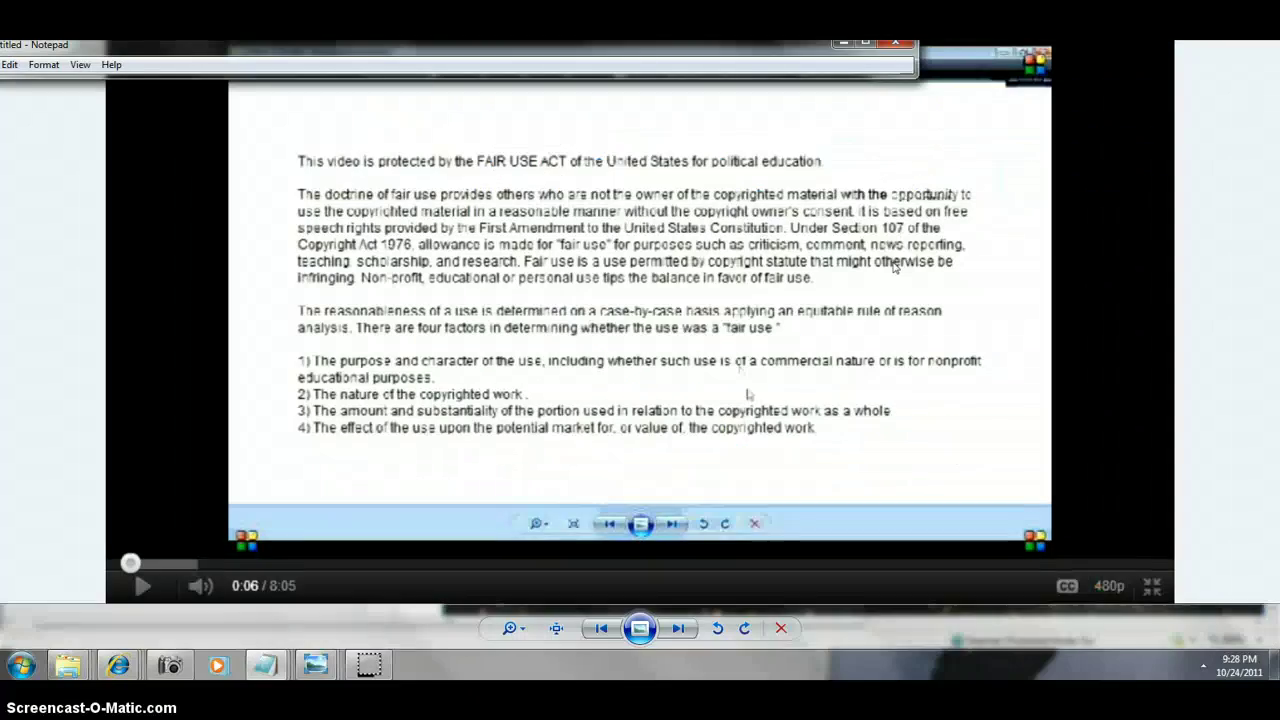